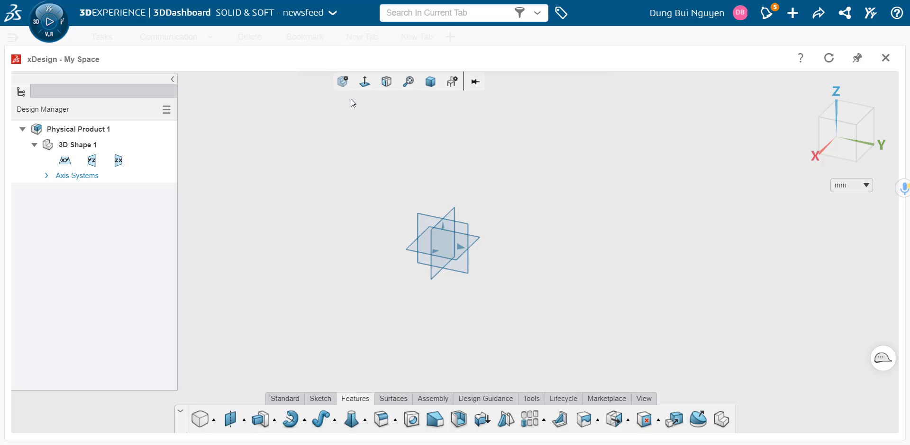
- Start a sketch on the XY plane and draw a corner rectangle from the origin
left_click(64, 161)
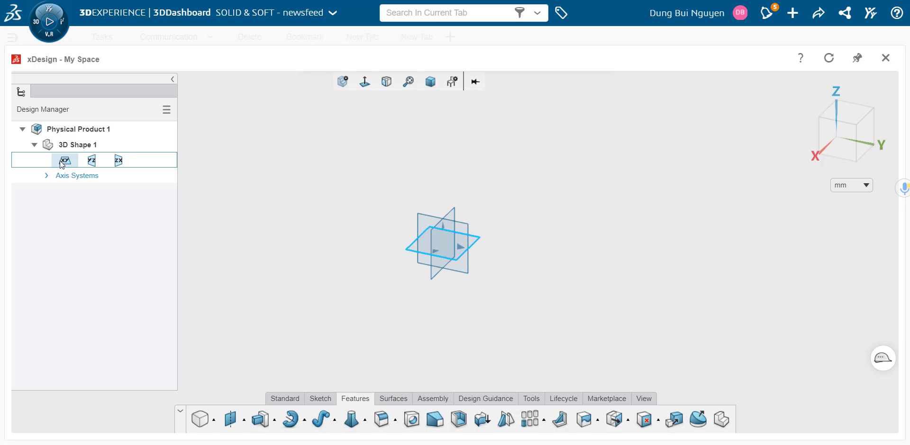
left_click(62, 164)
left_click(87, 129)
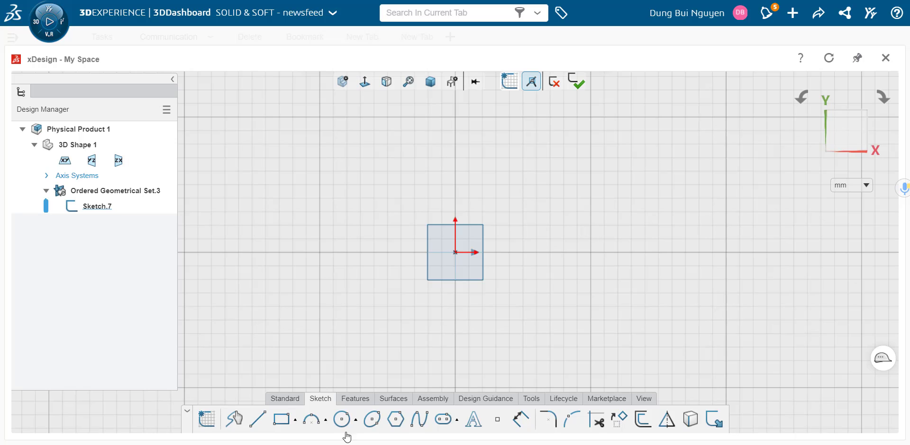
left_click(281, 423)
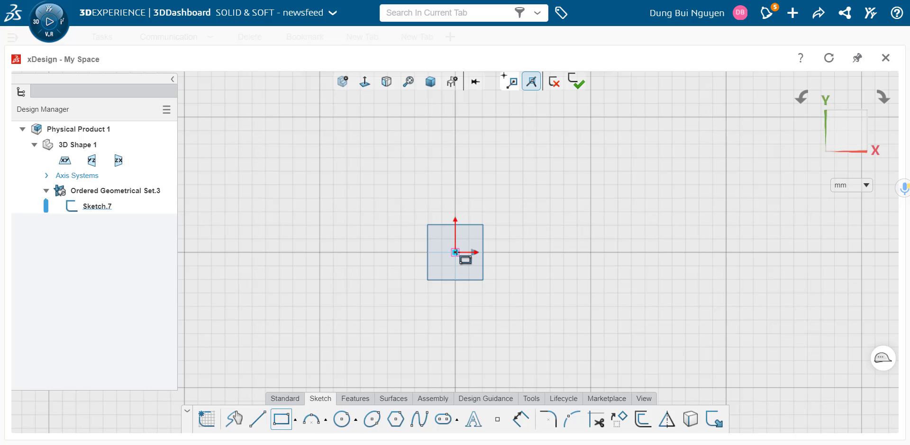
left_click_drag(455, 253, 490, 126)
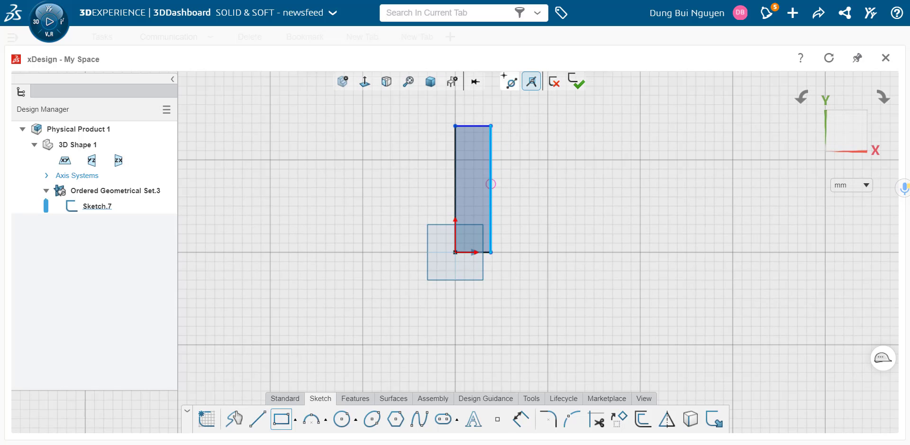
- Dimension the rectangle 125 mm tall by 40 mm wide, close the sketch and view isometrically
left_click(520, 420)
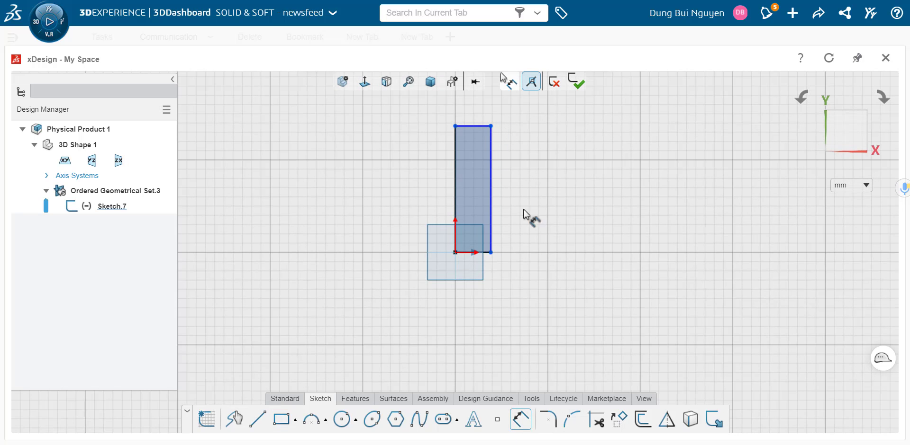
left_click(488, 172)
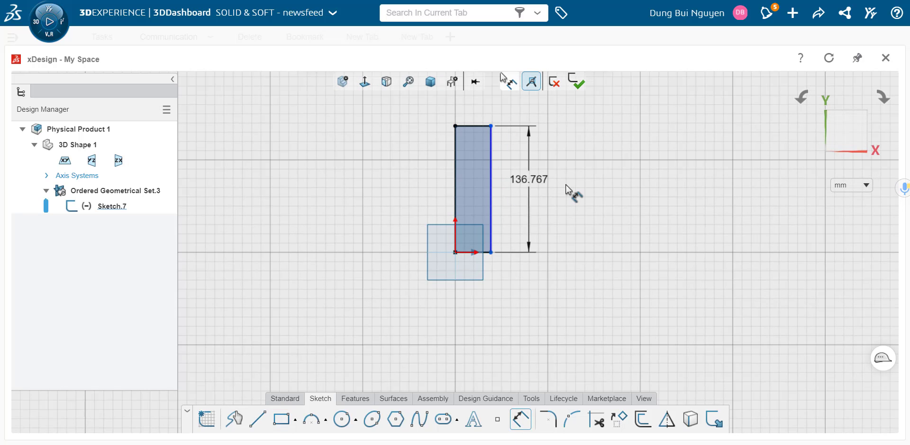
left_click(542, 184)
type("125")
key("Return")
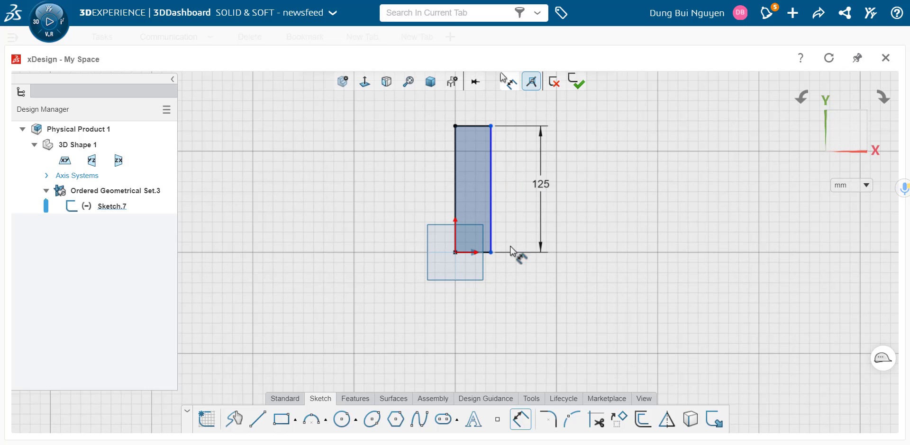
left_click(481, 252)
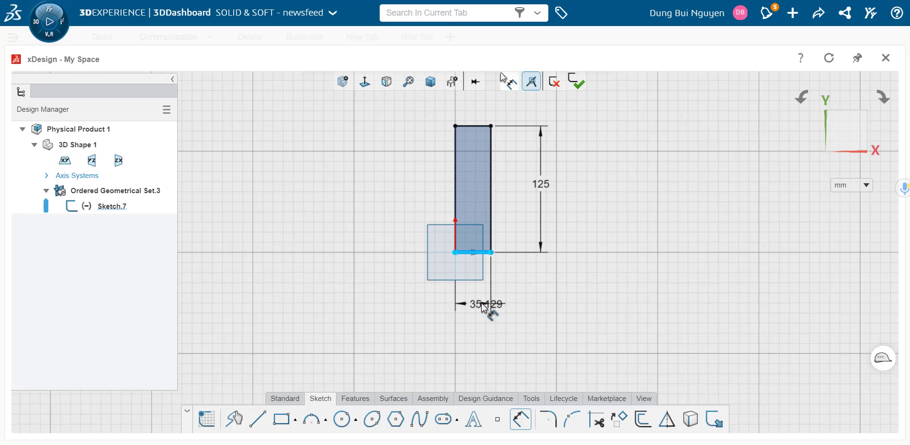
left_click(482, 305)
type("40")
key("Return")
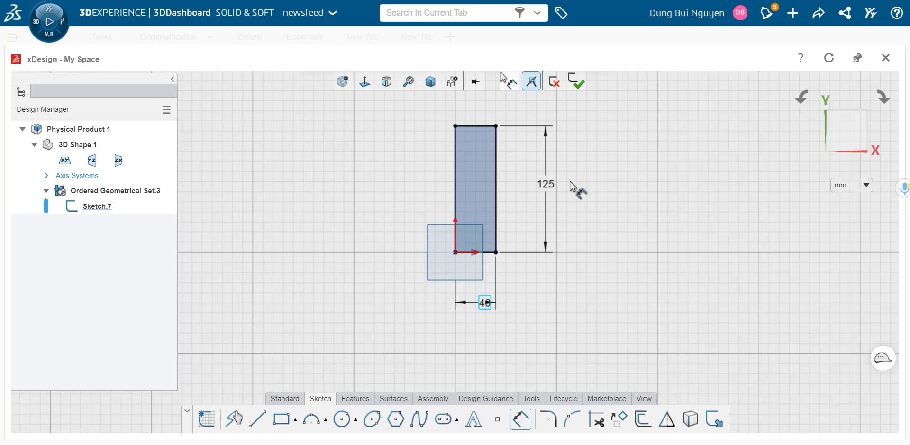
left_click(577, 84)
left_click(429, 85)
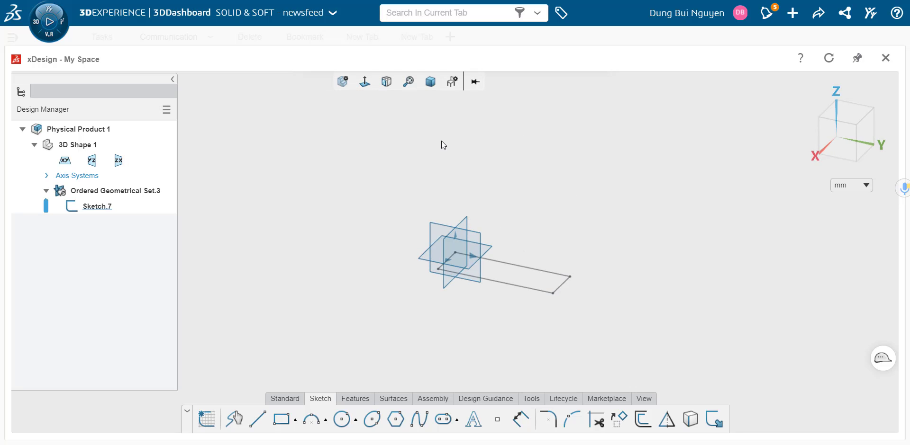
- Extrude Sketch.7 Blind 10 mm into a solid plate
left_click(356, 400)
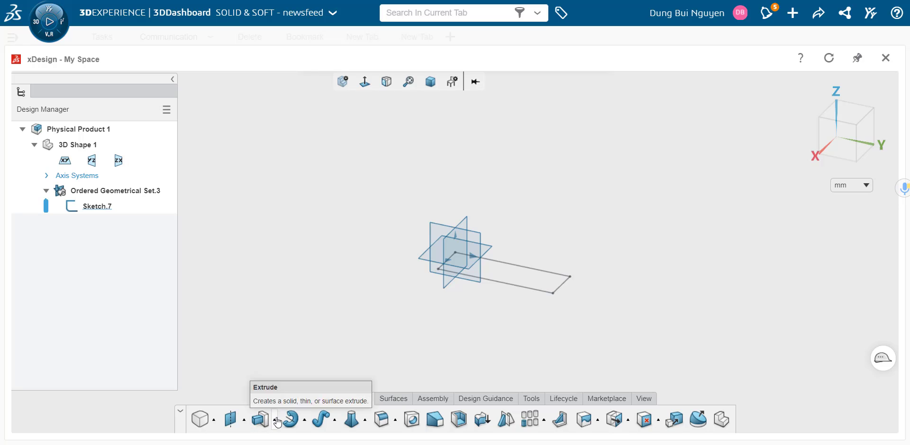
left_click(262, 420)
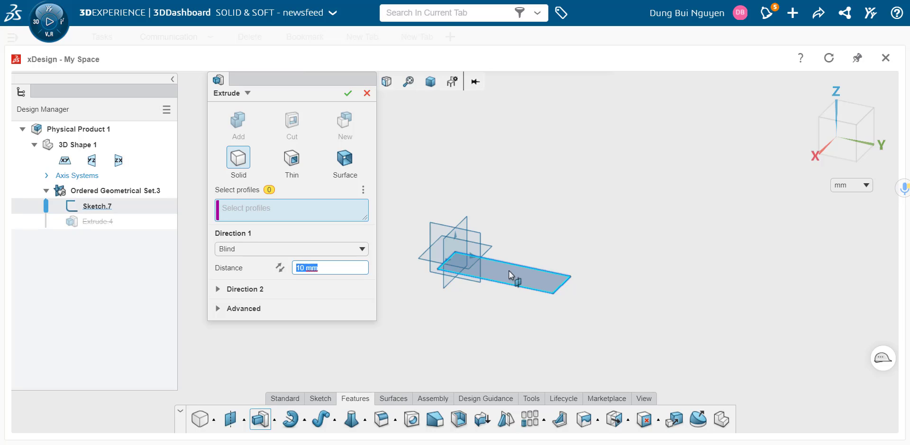
left_click(98, 206)
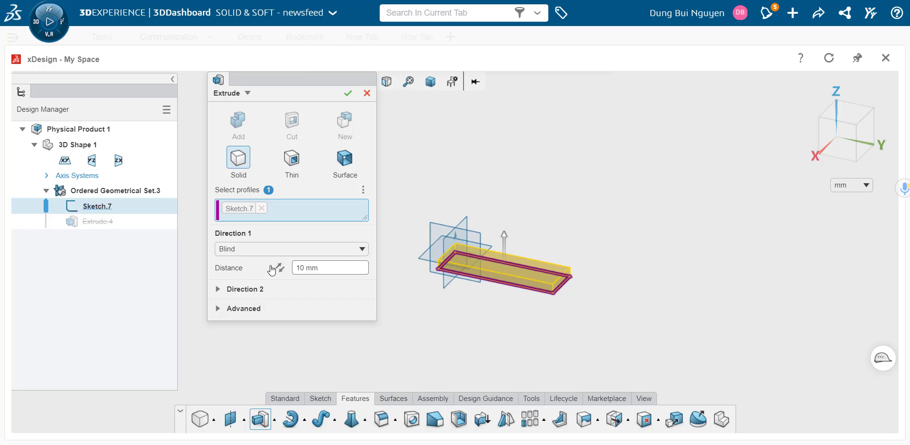
left_click(350, 96)
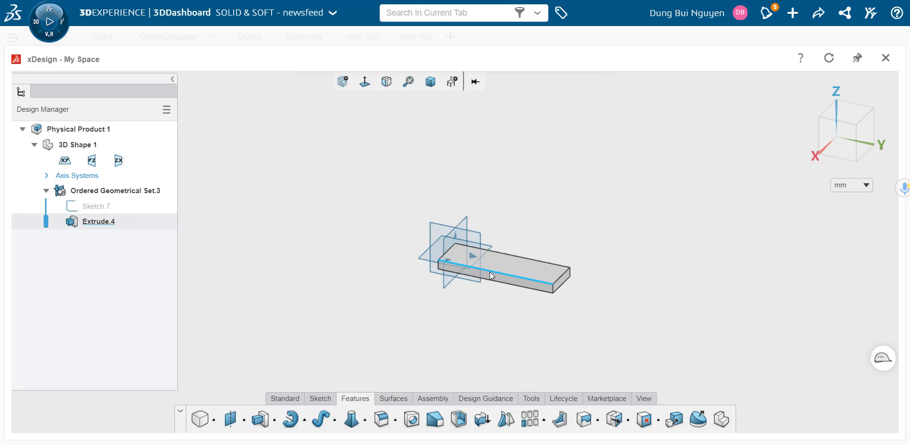
- Start a new sketch on the plate's long front face
scroll(480, 285, "up", 2)
scroll(479, 285, "up", 1)
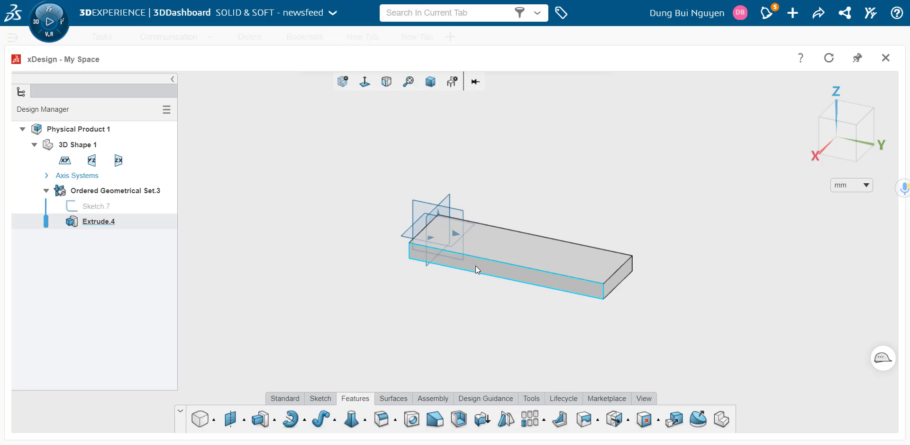
left_click(476, 266)
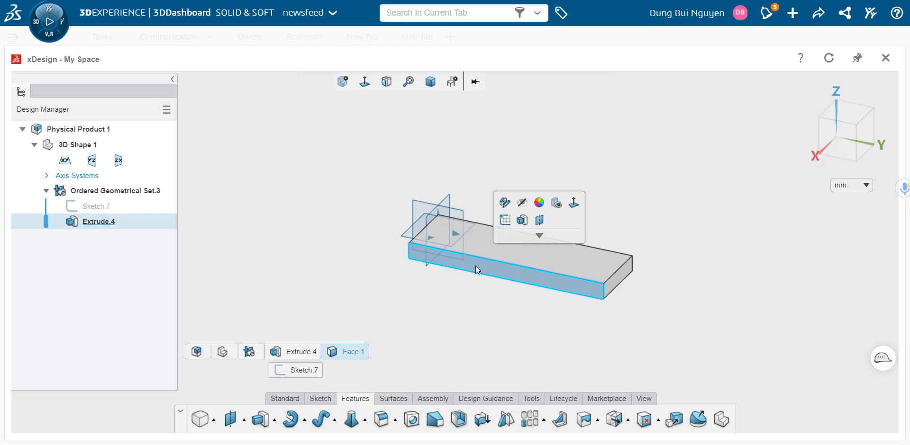
left_click(502, 222)
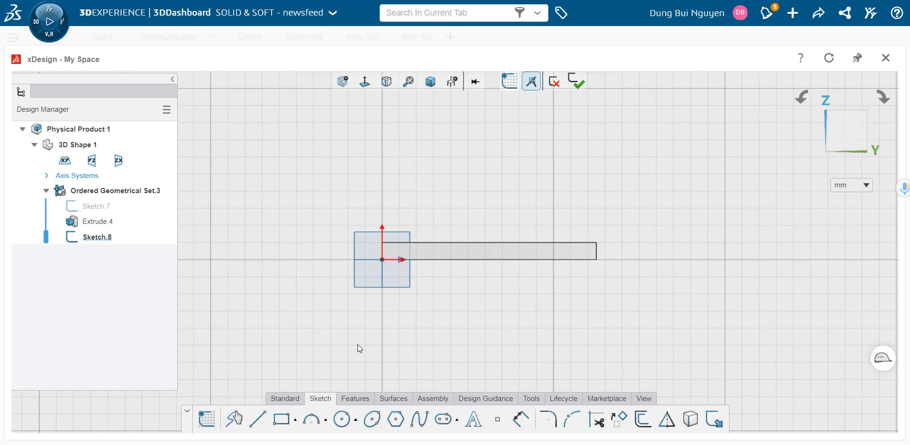
- Draw a vertical line, a tangent semicircular arc and a closing vertical line forming an arch
left_click(258, 421)
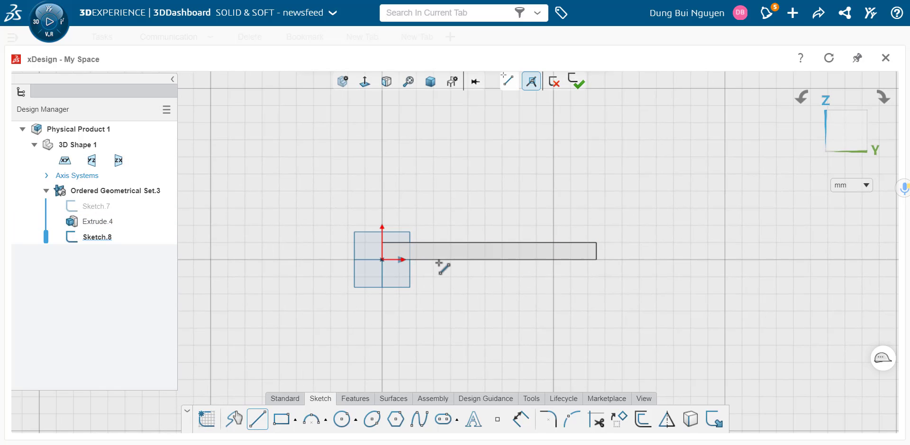
left_click(422, 259)
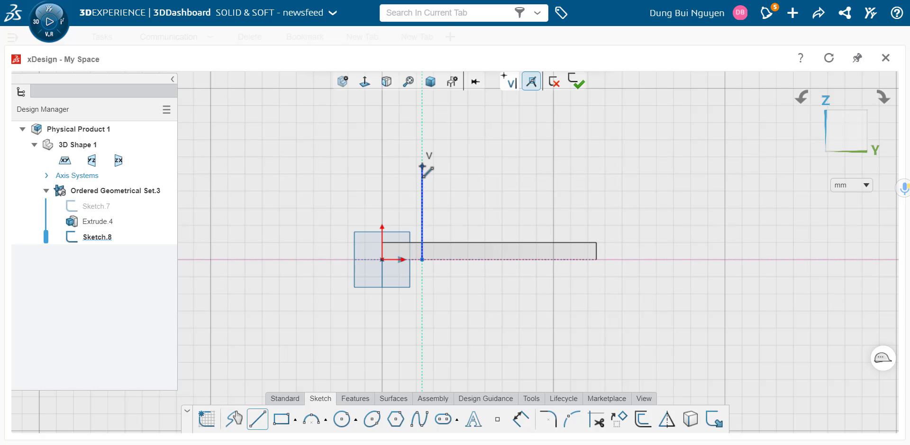
left_click(422, 166)
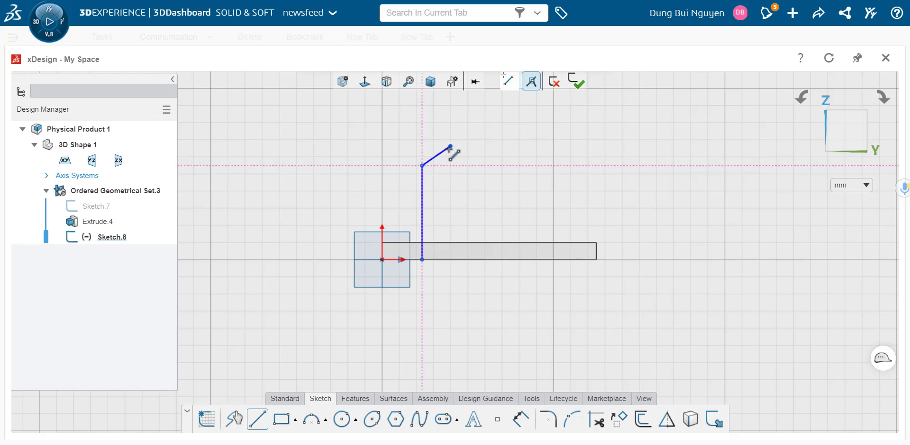
key("Escape")
key("a")
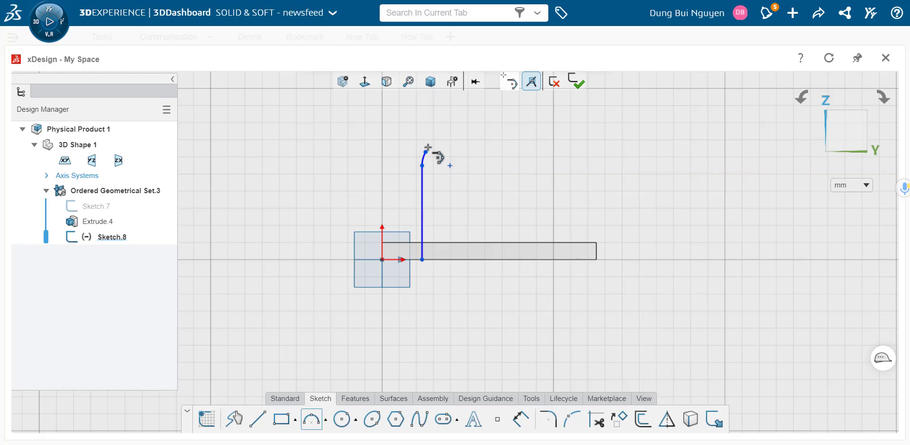
left_click(510, 166)
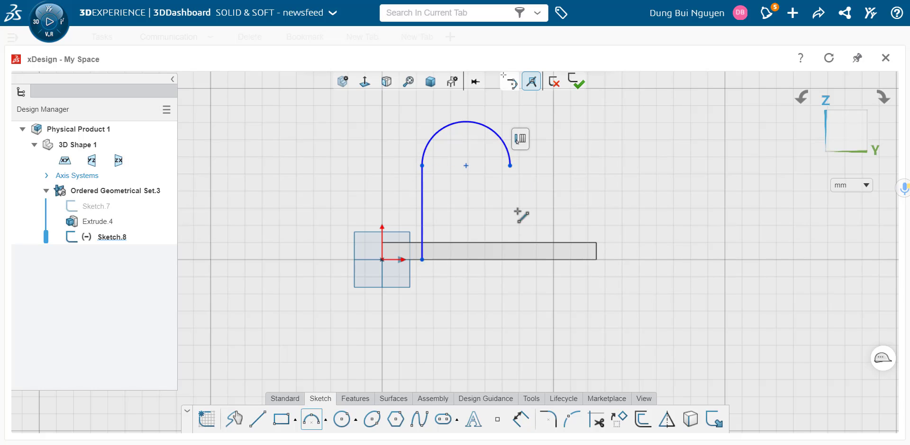
left_click(510, 259)
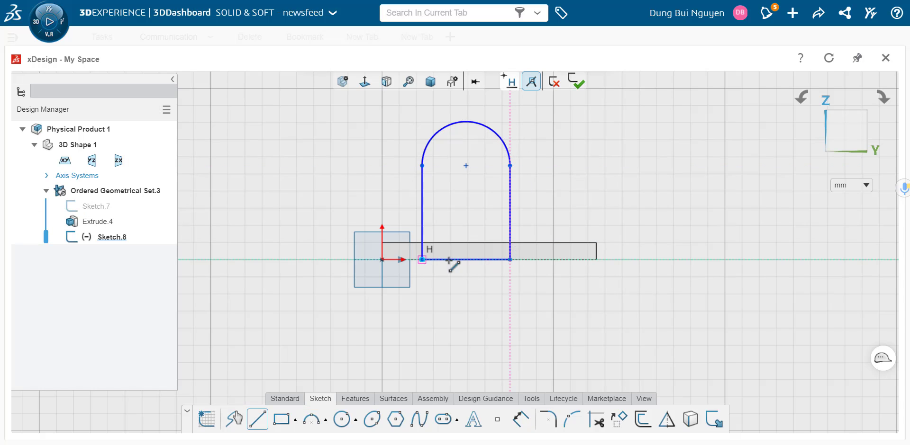
- Dimension the arch's left side line to 35 mm
left_click(520, 422)
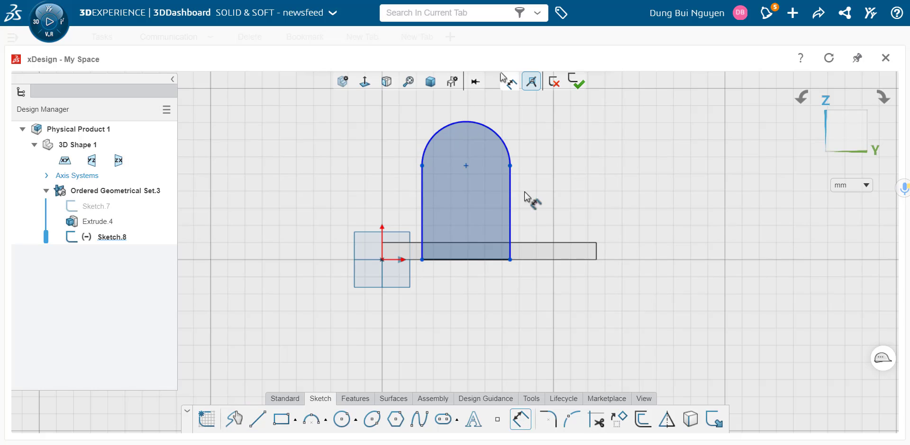
left_click(423, 204)
left_click(347, 214)
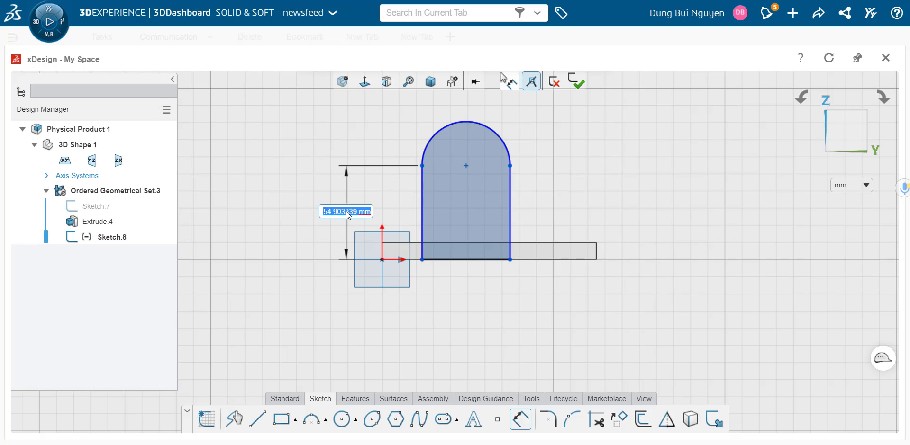
type("35")
key("Return")
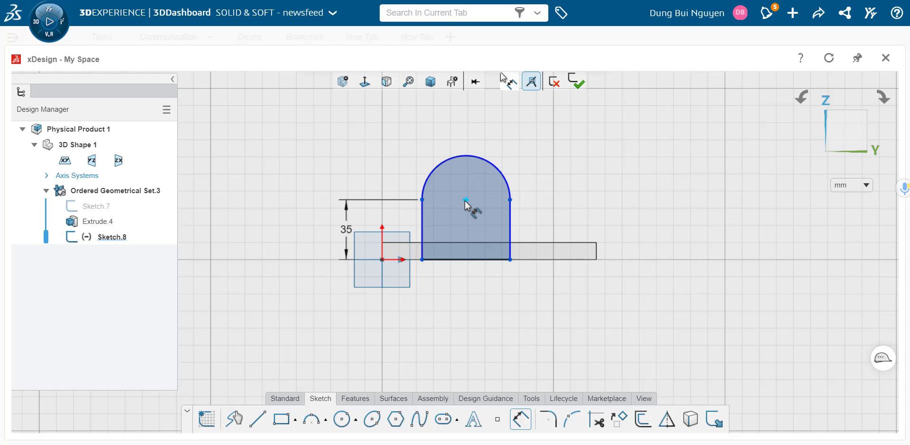
- Place the arc centre 50 mm from the origin, give the arc R20, and close the sketch
left_click(465, 200)
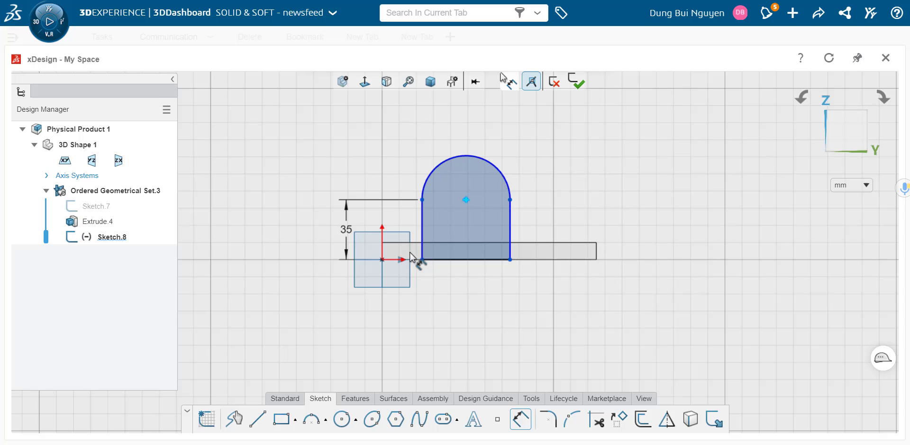
left_click(382, 260)
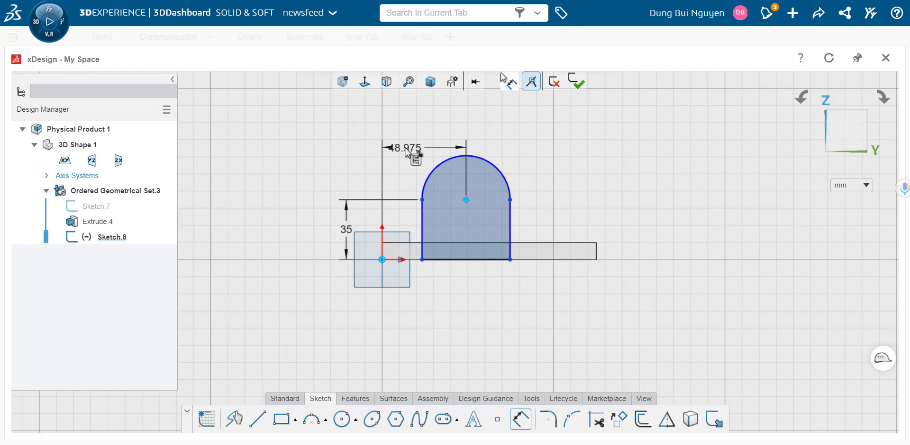
left_click(405, 149)
type("50")
key("Return")
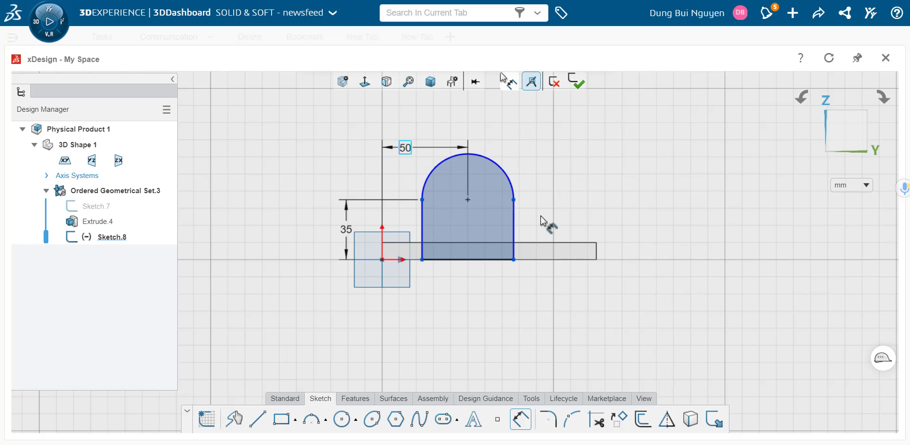
left_click(502, 171)
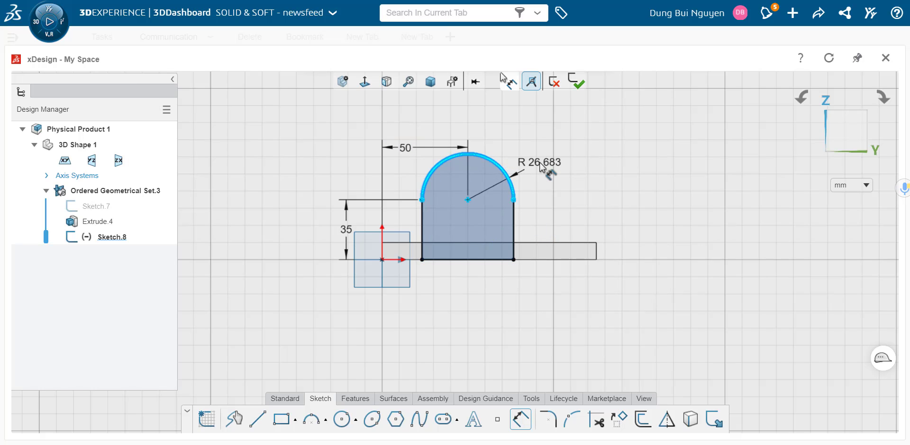
left_click(540, 163)
type("20")
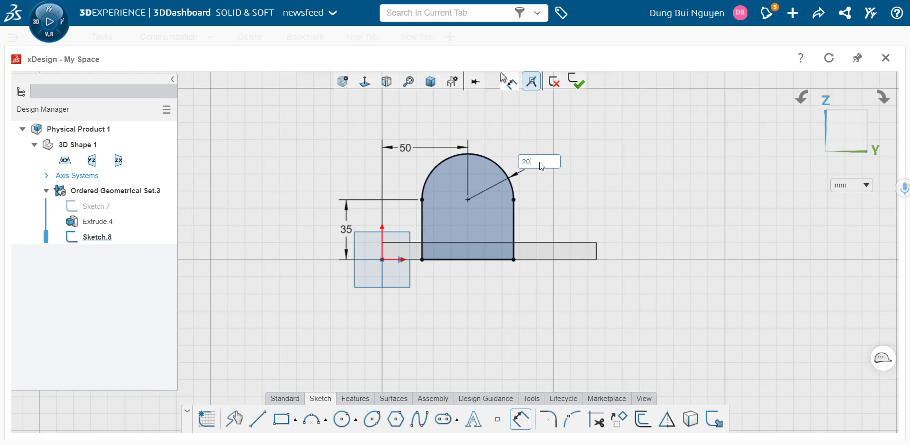
key("Return")
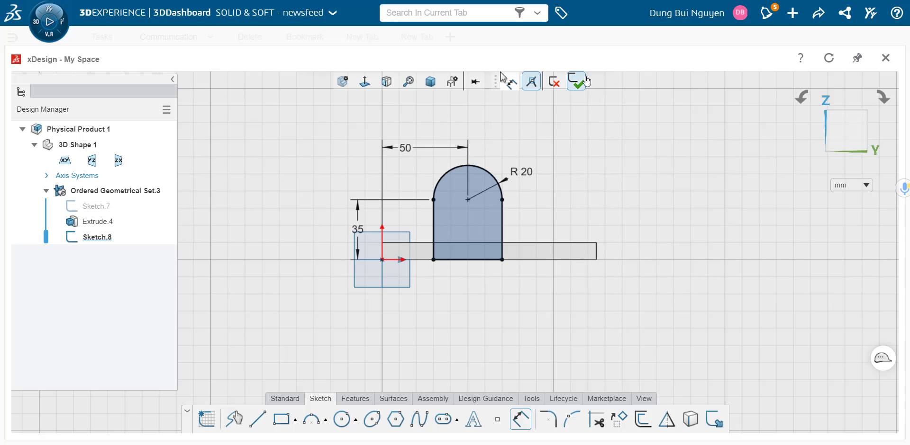
left_click(577, 81)
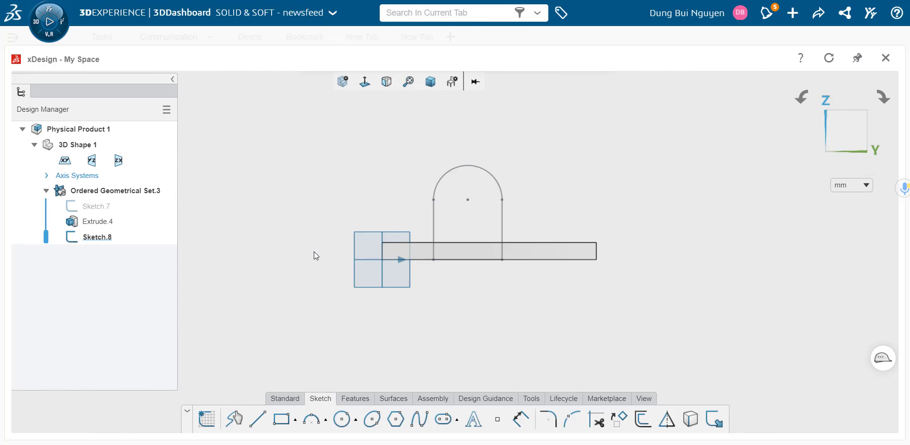
- Extrude the arch profile 10 mm in the reversed direction onto the plate
left_click(431, 82)
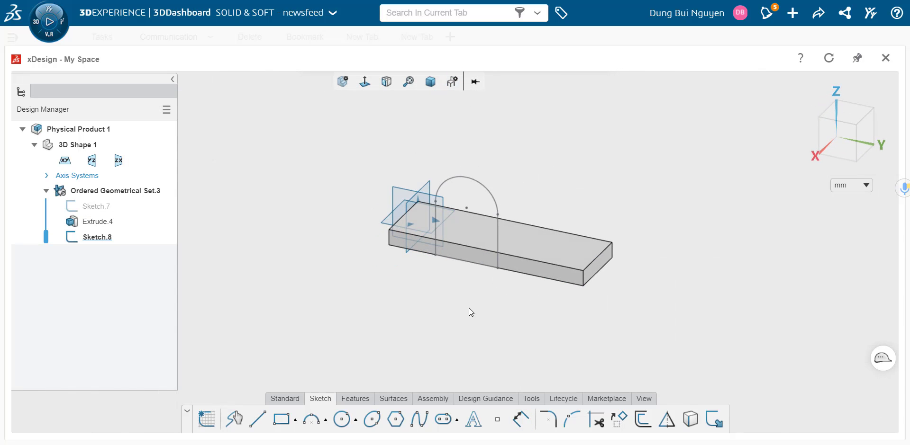
left_click(353, 400)
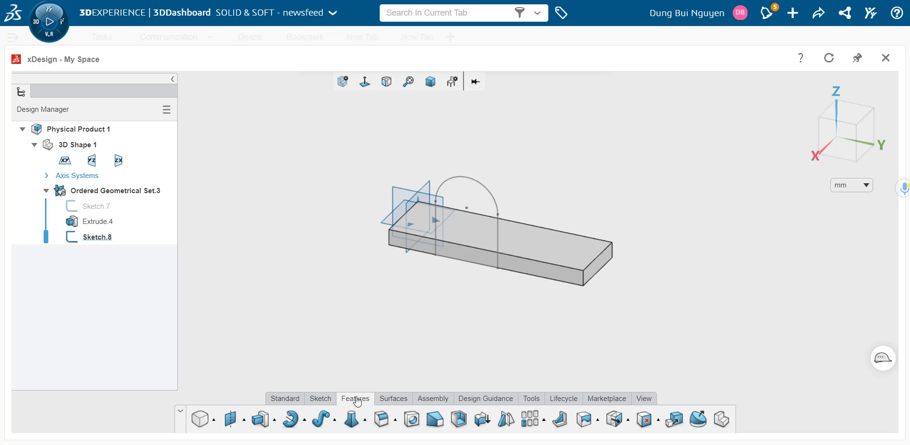
left_click(260, 419)
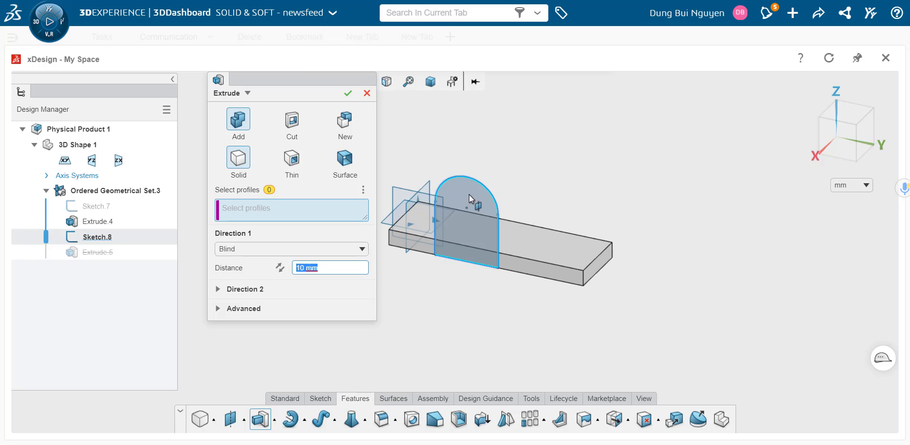
left_click(469, 194)
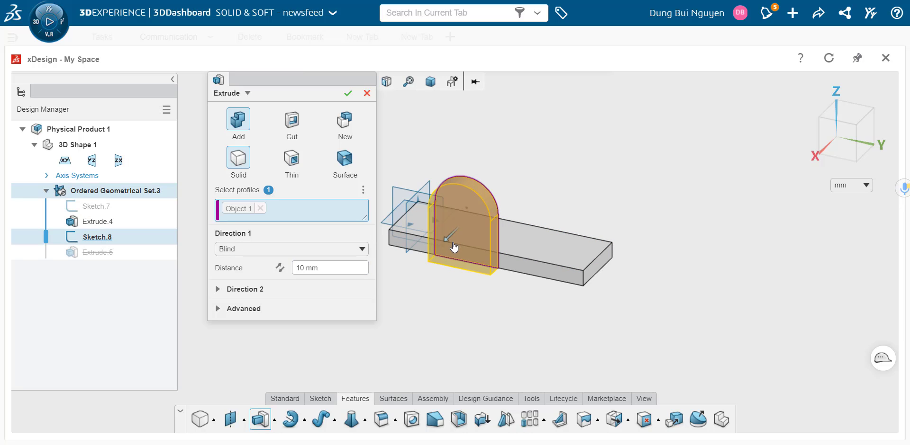
scroll(451, 236, "up", 2)
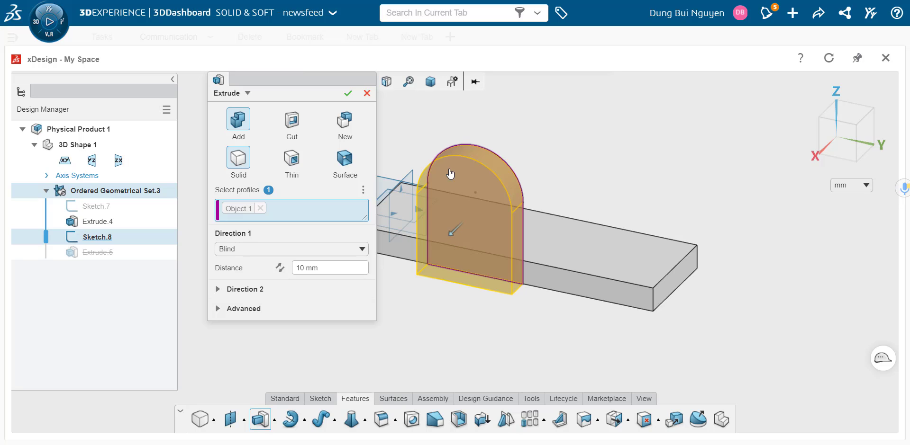
left_click(280, 269)
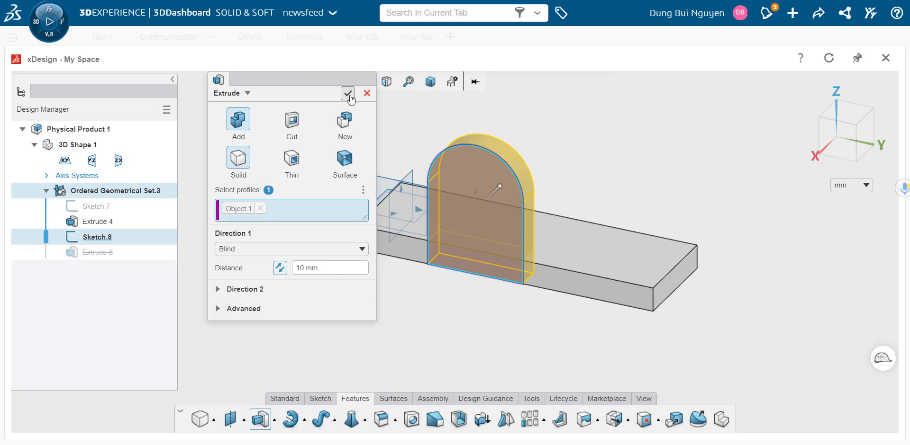
key("Return")
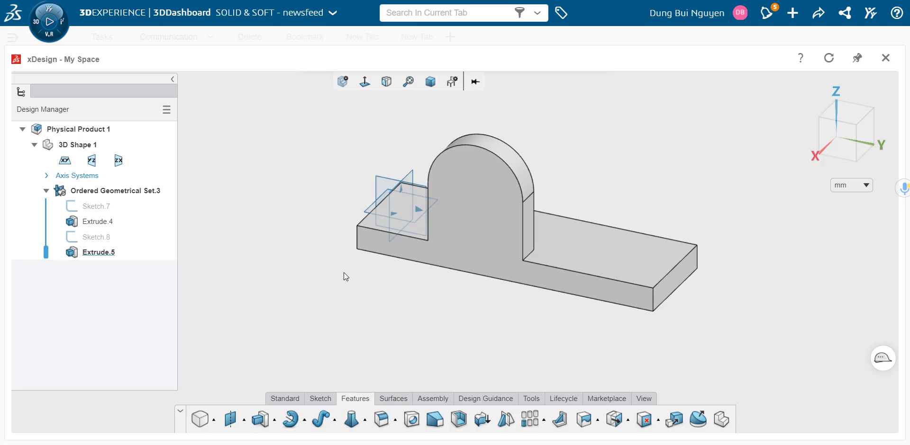
- Start a sketch on the part's front face and draw a rectangle along the plate
left_click(418, 252)
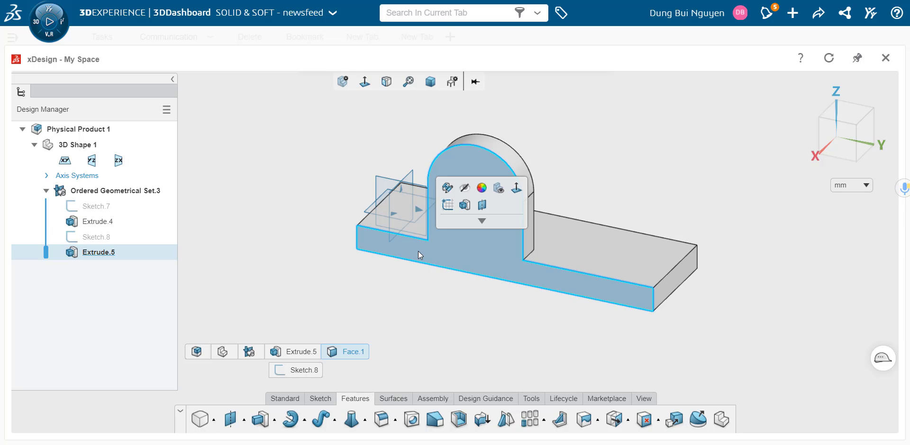
left_click(447, 205)
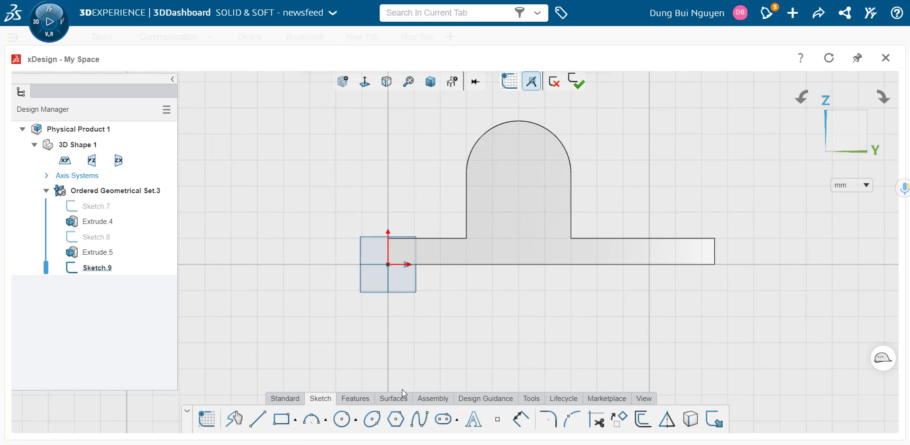
left_click(281, 419)
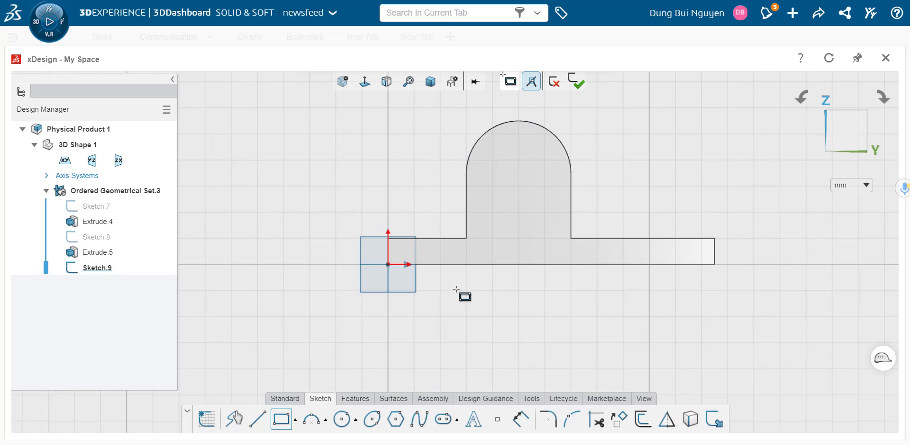
left_click(438, 264)
left_click(636, 172)
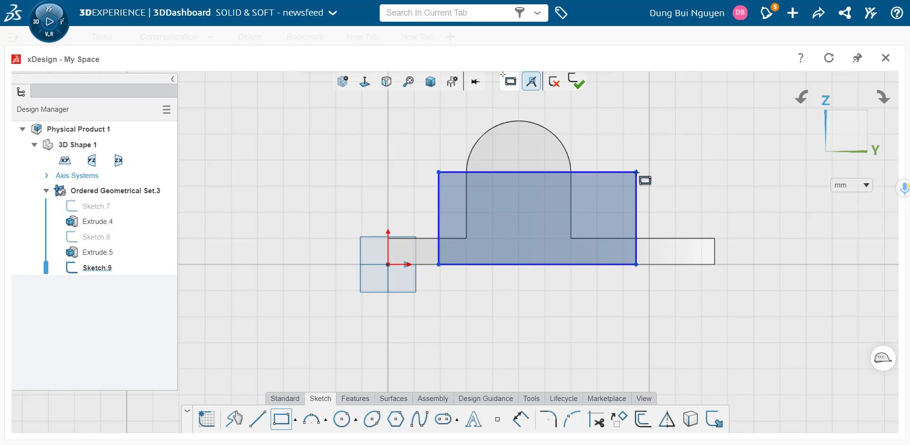
- Dimension the rectangle's height to 3 mm
left_click(530, 172)
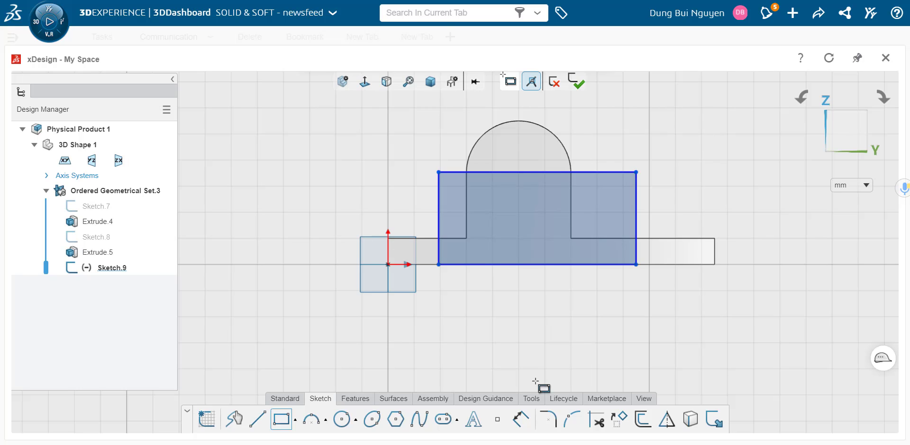
left_click(519, 420)
left_click(594, 173)
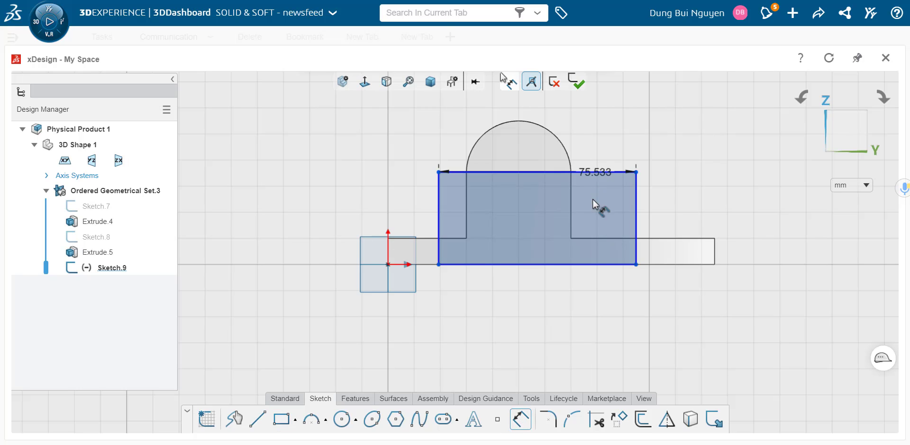
left_click(588, 264)
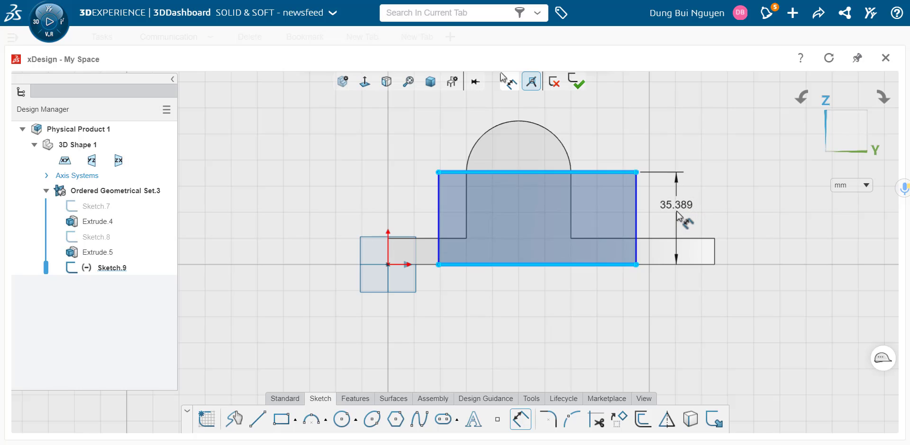
left_click(676, 213)
type("3")
key("Return")
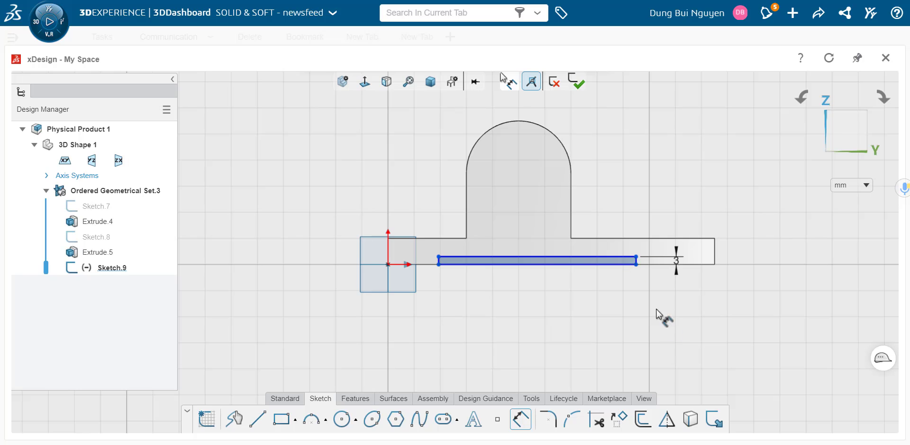
key("Escape")
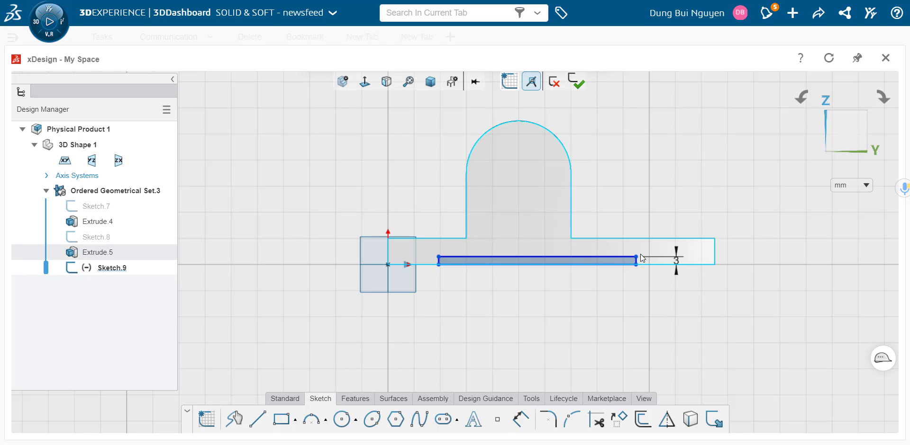
- Pull the rectangle's right end inward and close the sketch
left_click_drag(637, 256, 617, 253)
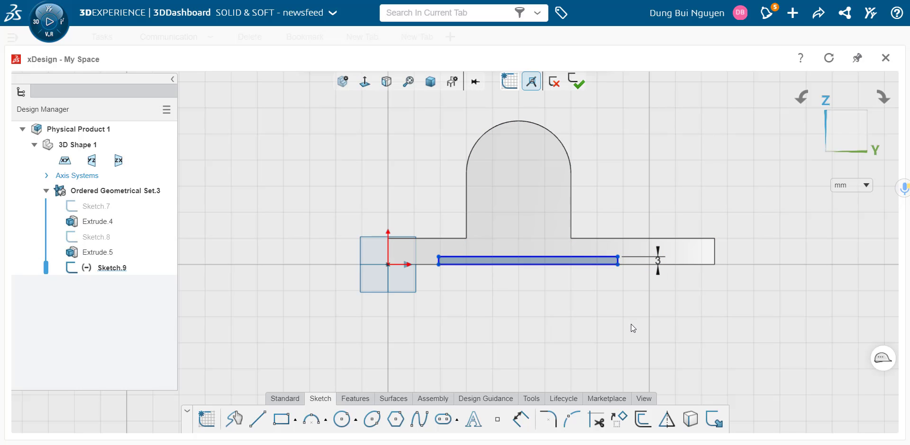
scroll(435, 273, "up", 2)
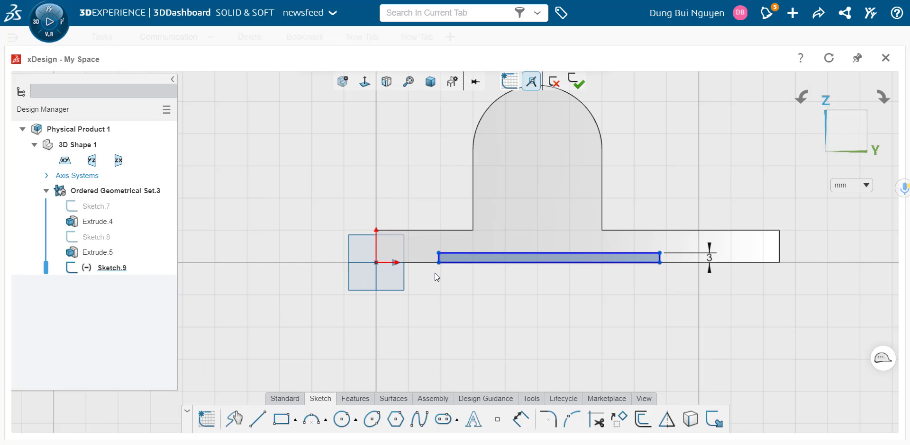
scroll(430, 268, "up", 3)
scroll(493, 263, "down", 3)
scroll(646, 269, "down", 2)
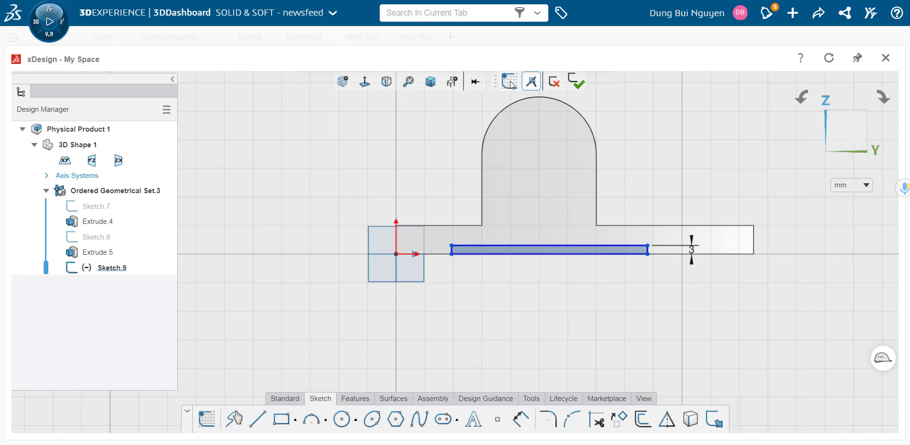
left_click(576, 82)
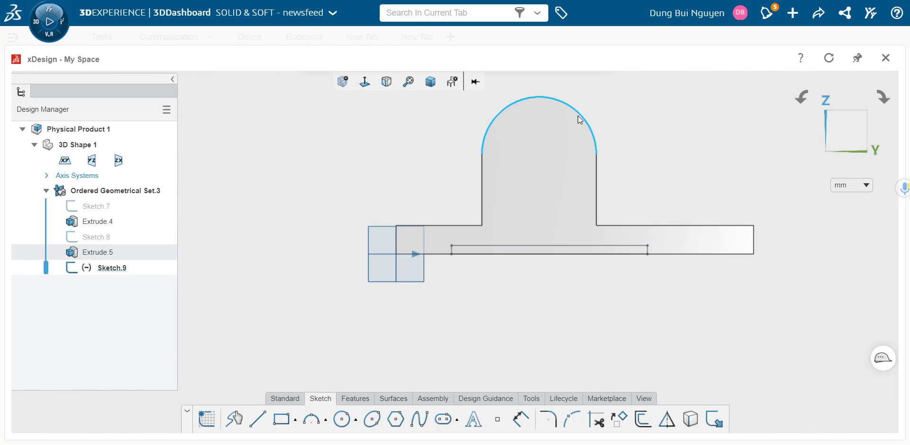
- Start an extrude cut using Sketch.9's thin rectangle as the profile
scroll(656, 272, "up", 3)
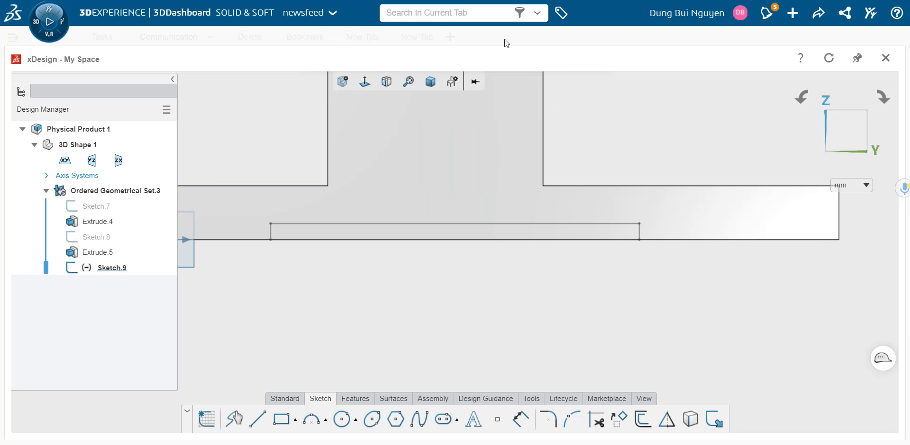
left_click(430, 82)
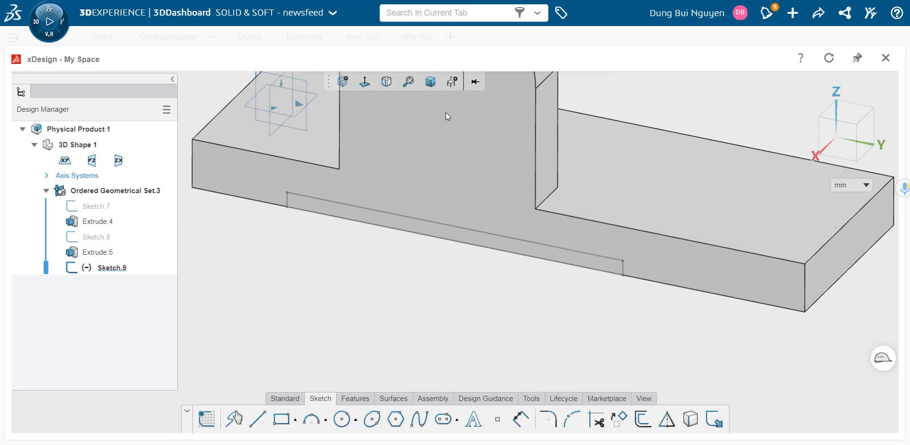
left_click(351, 403)
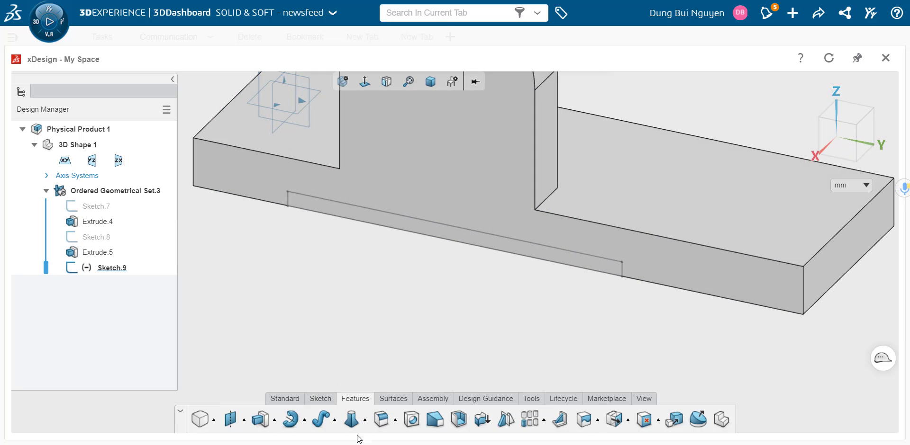
left_click(276, 421)
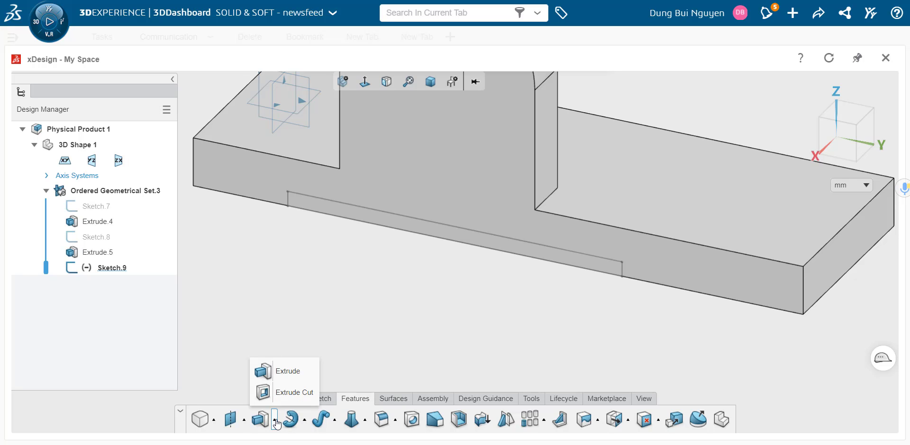
left_click(292, 394)
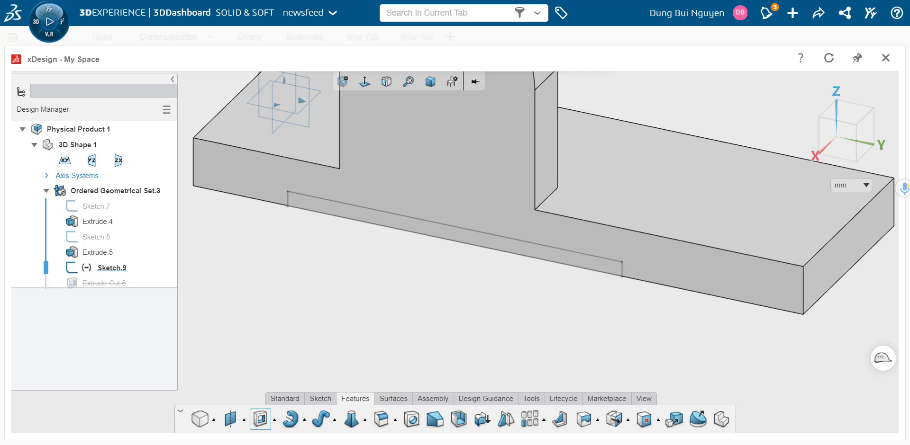
scroll(433, 228, "up", 3)
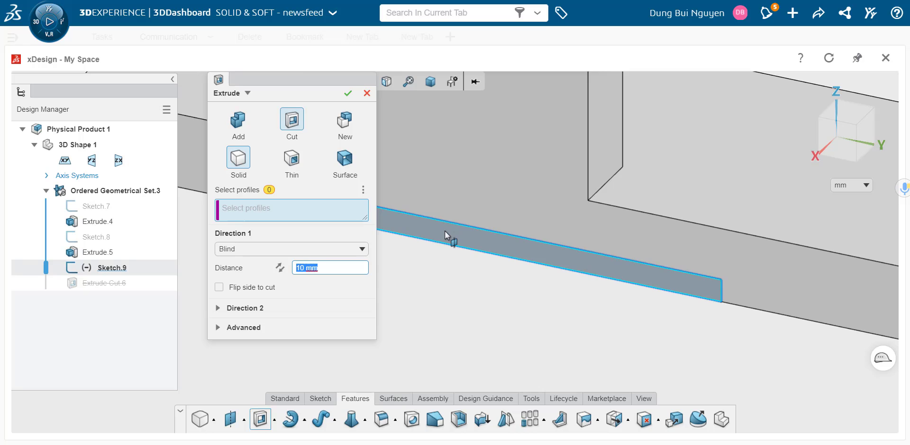
left_click(445, 231)
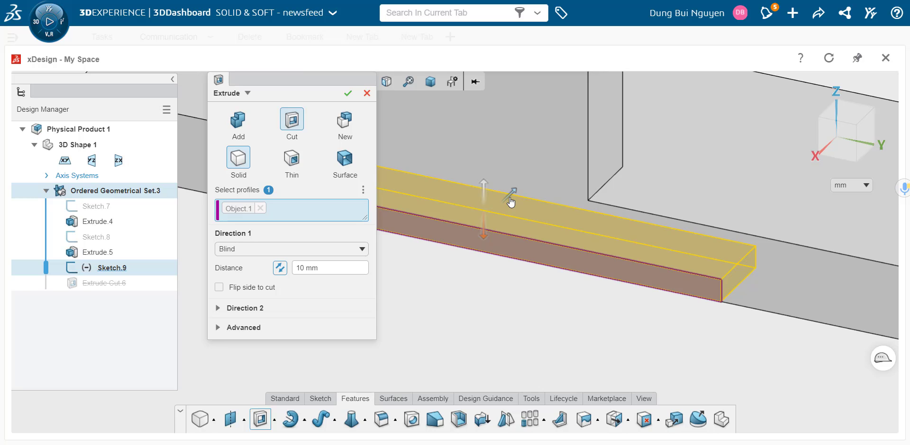
- Set the cut depth to Through One Way and confirm the cut
scroll(627, 216, "down", 3)
scroll(625, 217, "down", 3)
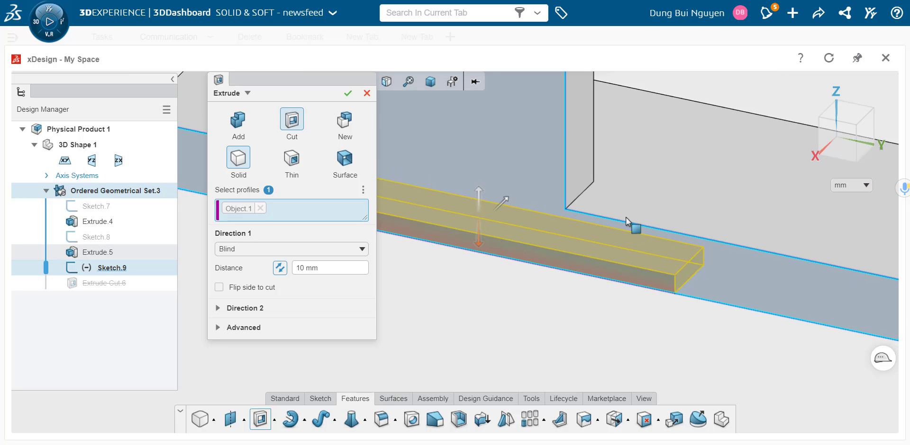
middle_click_drag(625, 217, 507, 232)
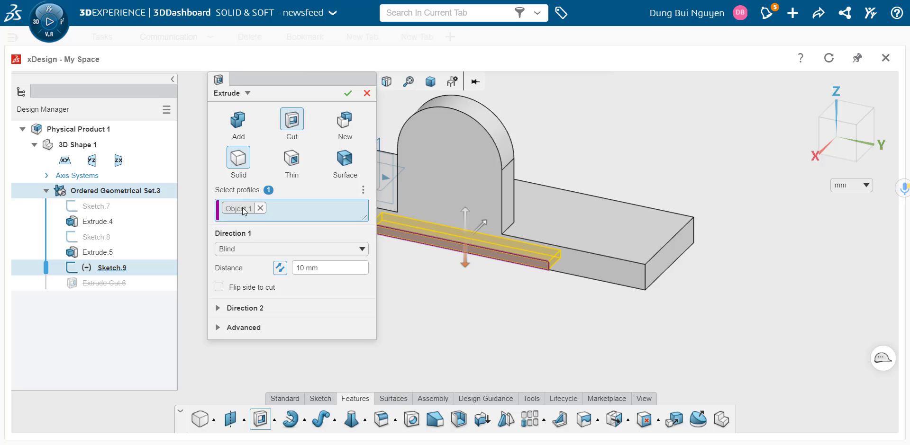
left_click(250, 256)
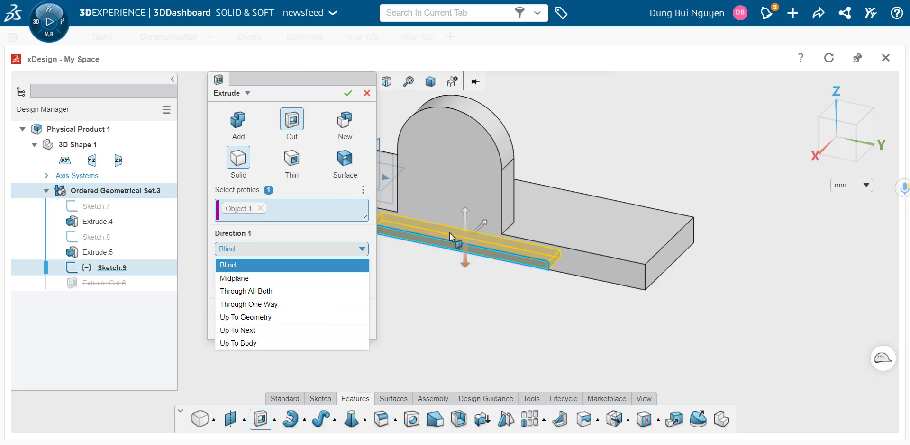
left_click(275, 306)
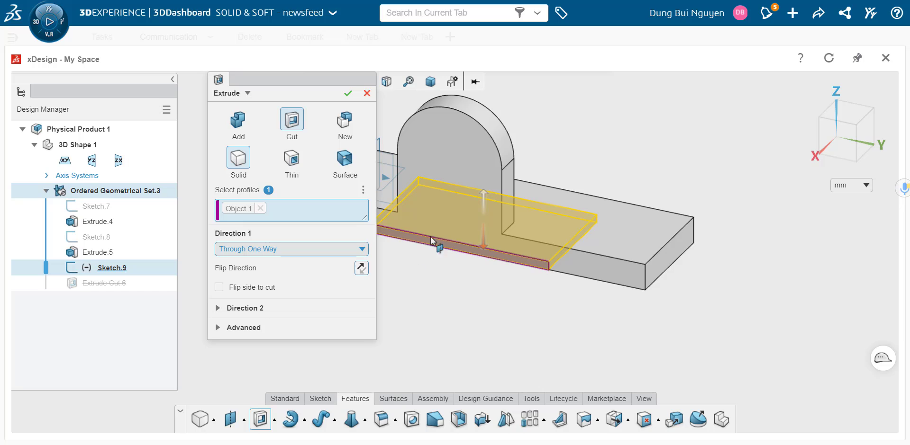
left_click(348, 94)
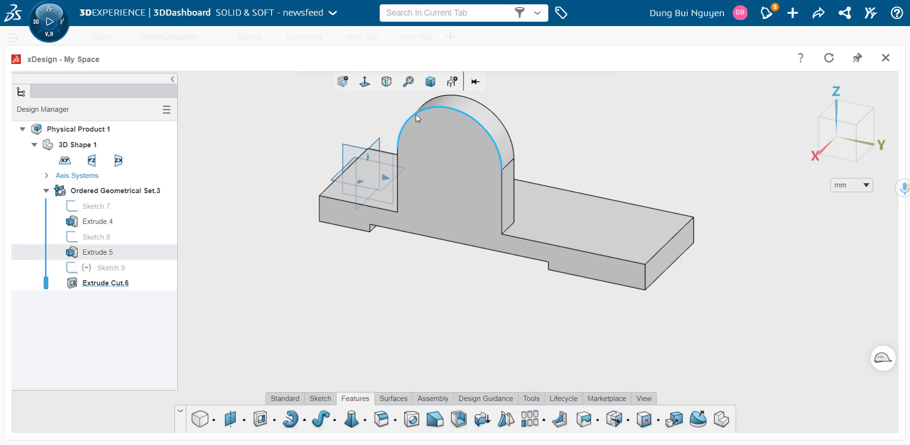
- Sketch a point at the arc centre on the tab's front face, then return to isometric view
left_click(439, 145)
left_click(469, 191)
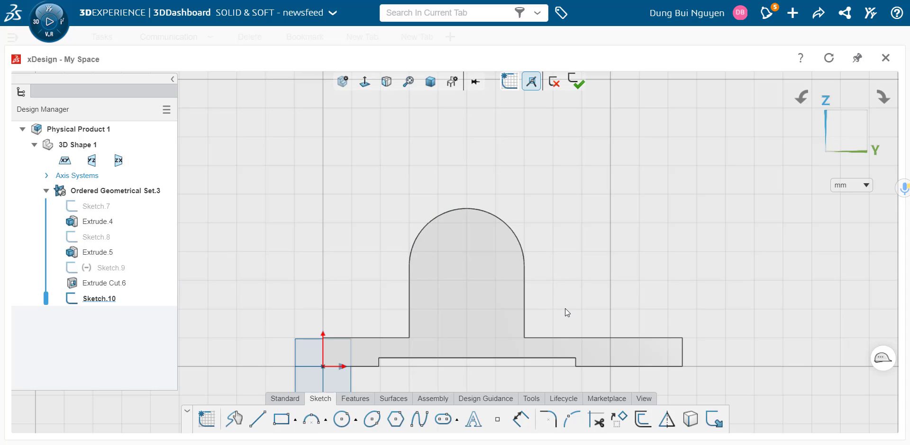
left_click(497, 423)
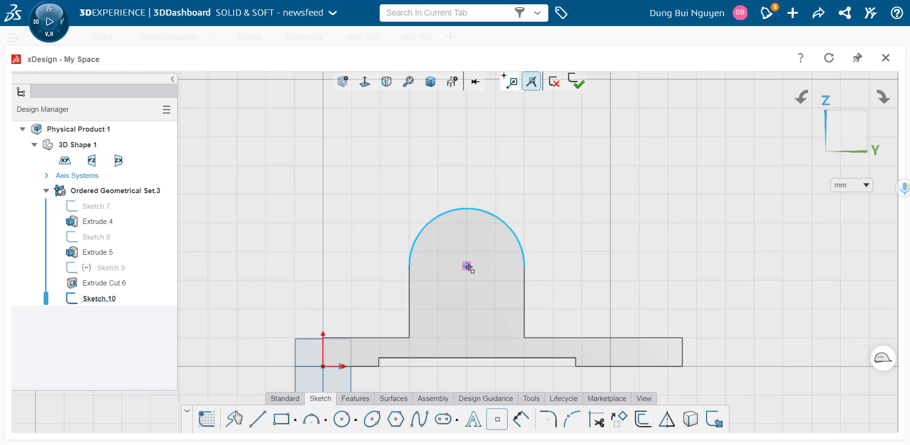
left_click(577, 81)
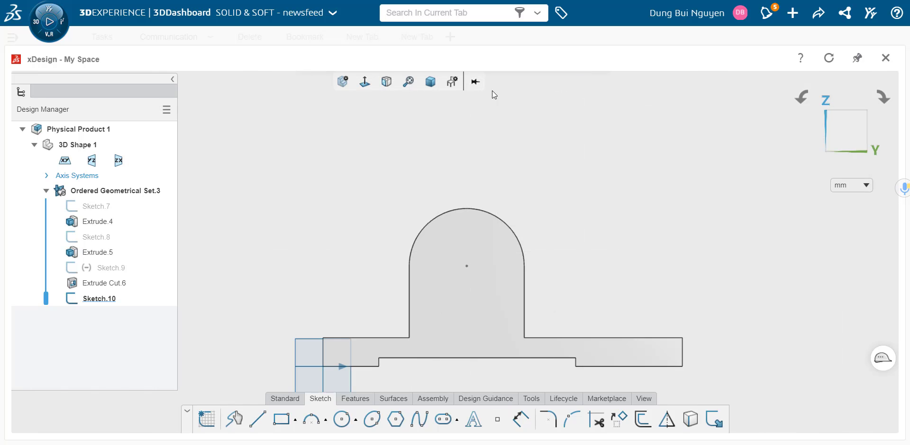
left_click(430, 81)
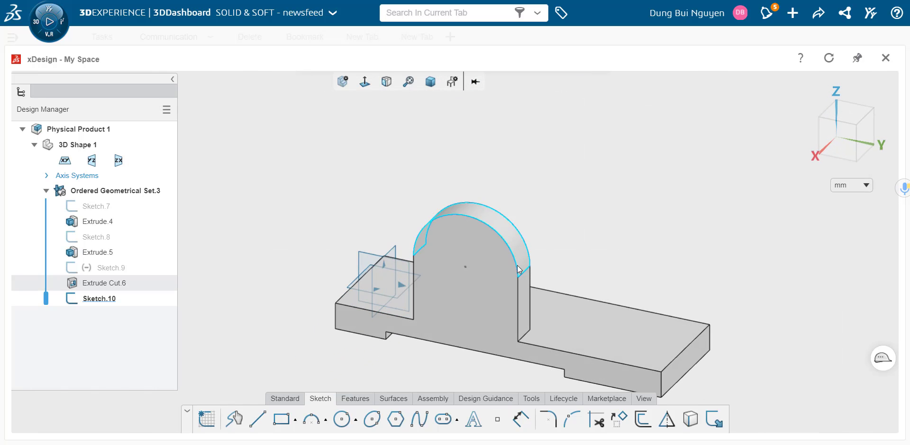
- Start a hole feature as an ISO-standard counterbore
left_click(360, 398)
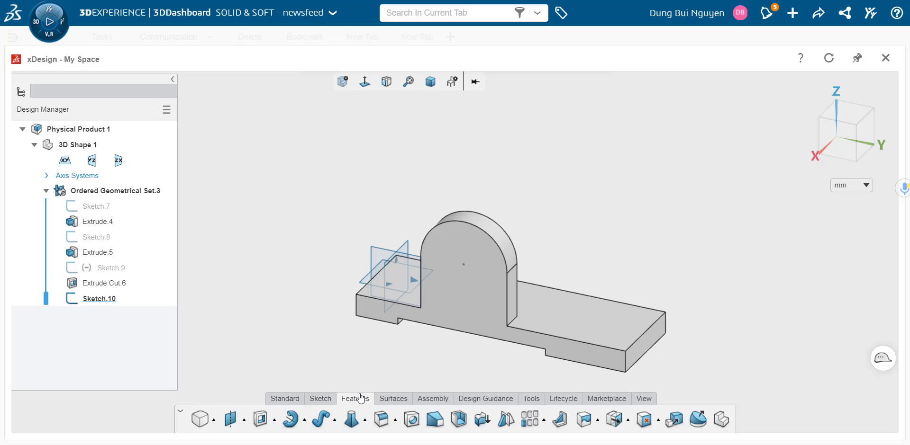
left_click(416, 419)
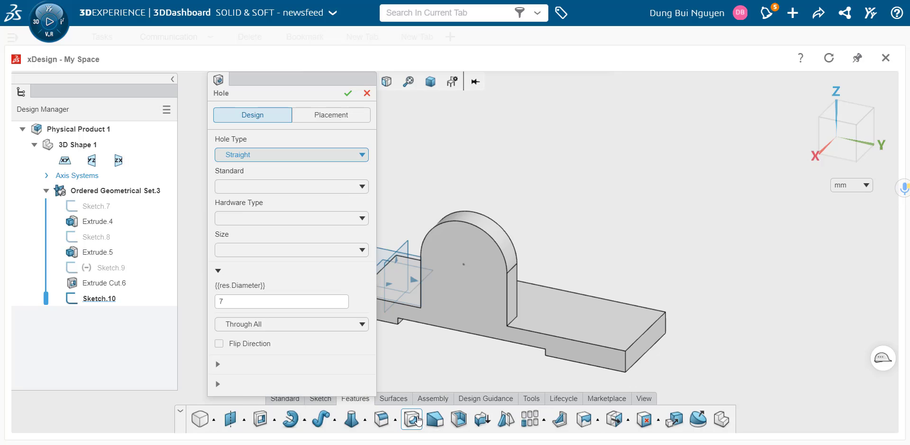
left_click(358, 156)
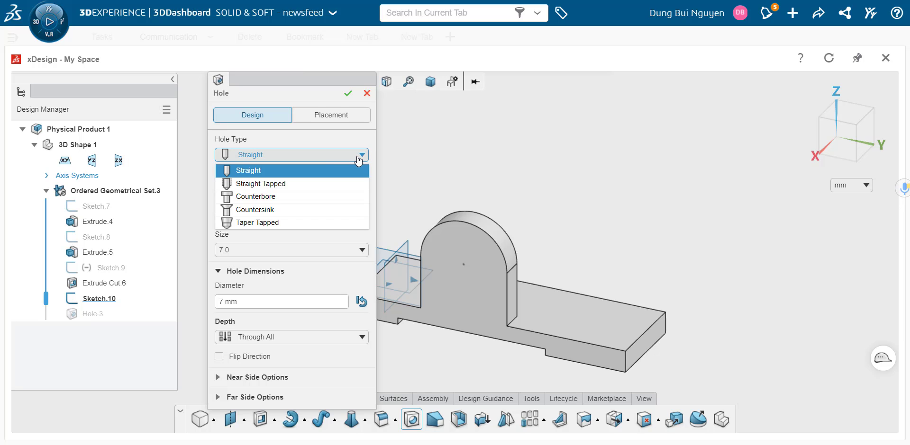
left_click(308, 200)
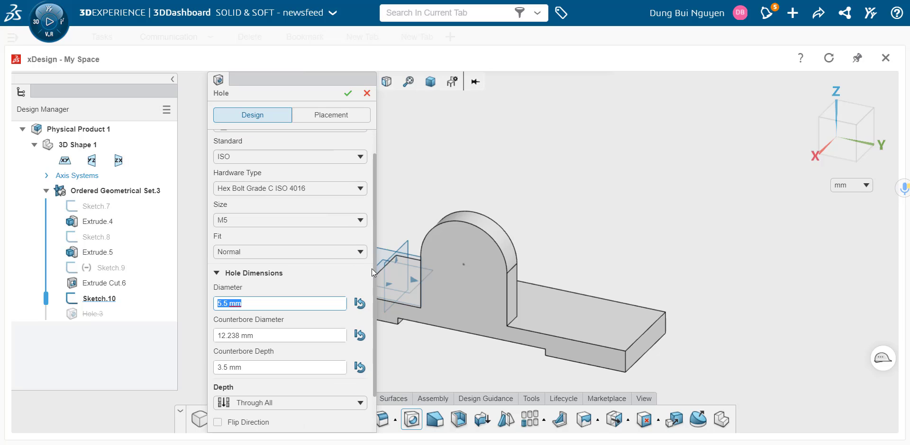
left_click(351, 158)
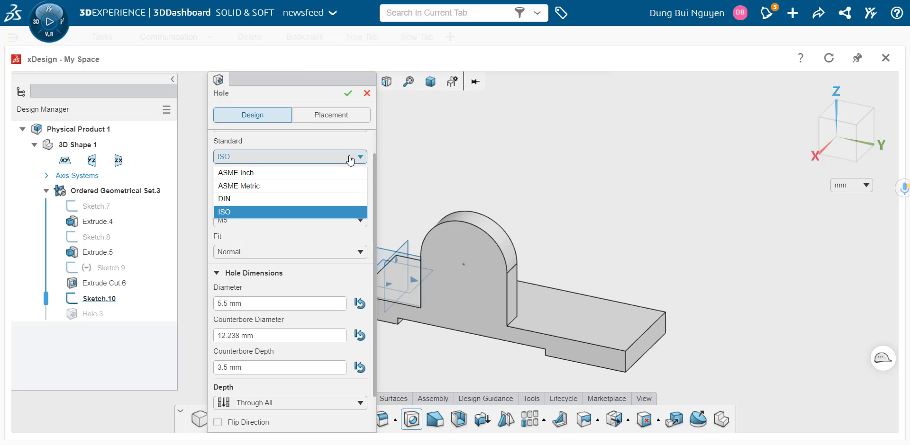
left_click(319, 212)
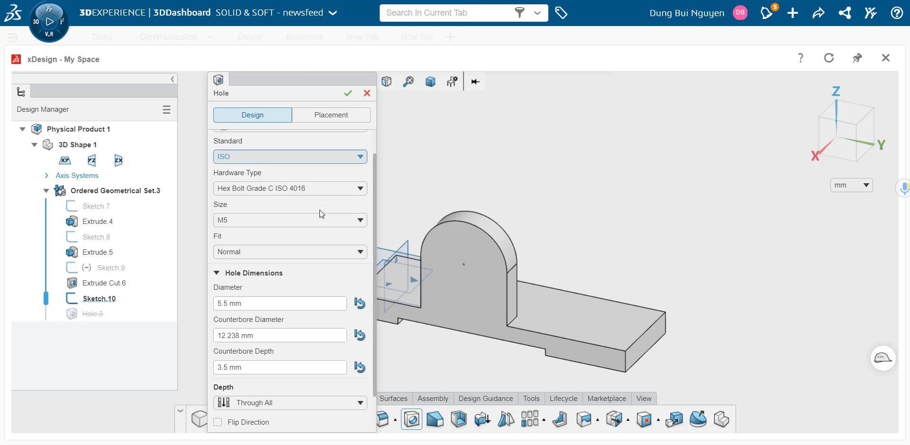
- Size the counterbore for an M8 bolt with Through All depth
left_click(340, 224)
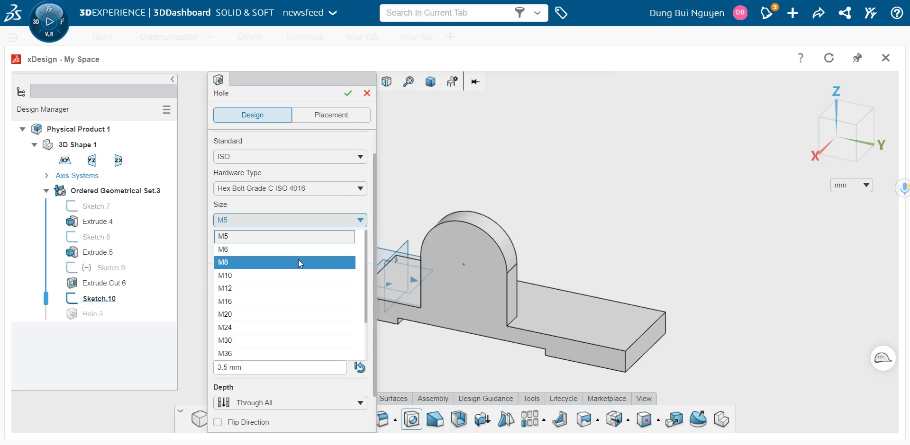
left_click(297, 262)
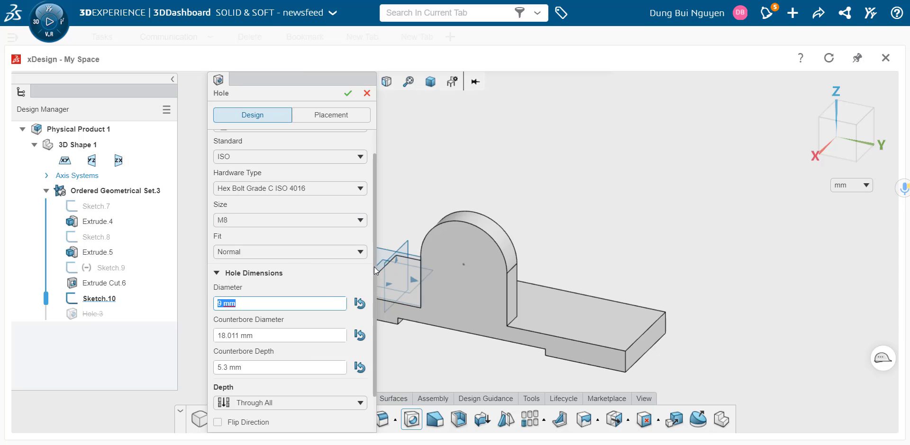
scroll(375, 284, "down", 1)
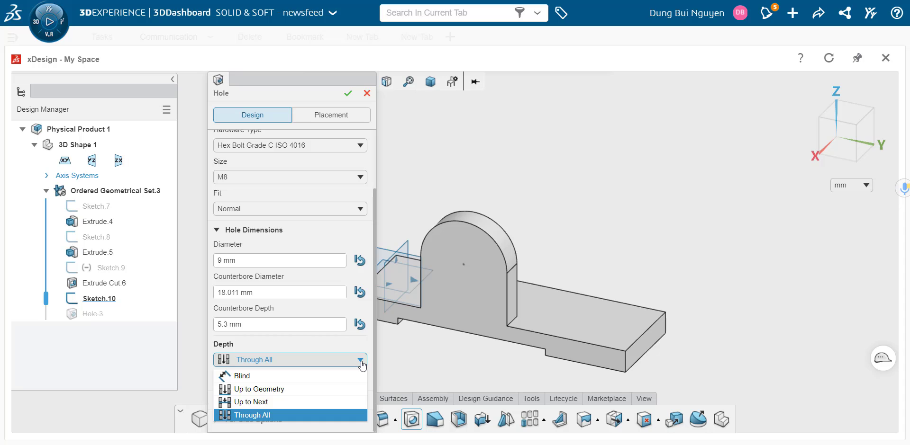
left_click(301, 415)
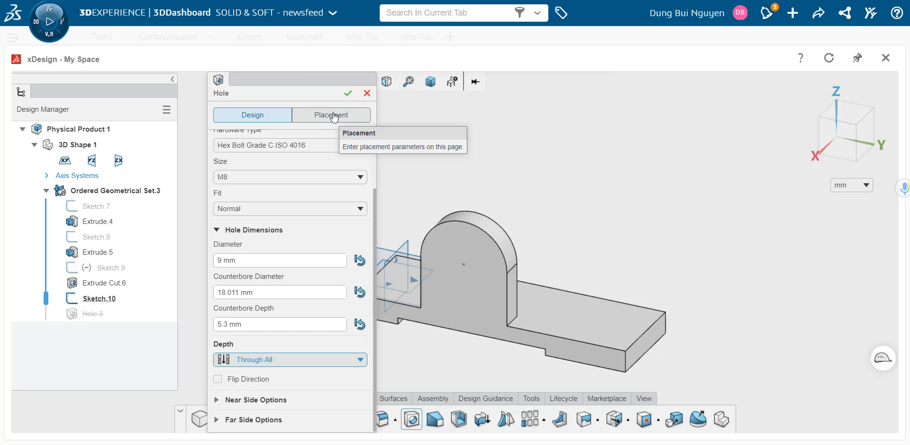
left_click(334, 117)
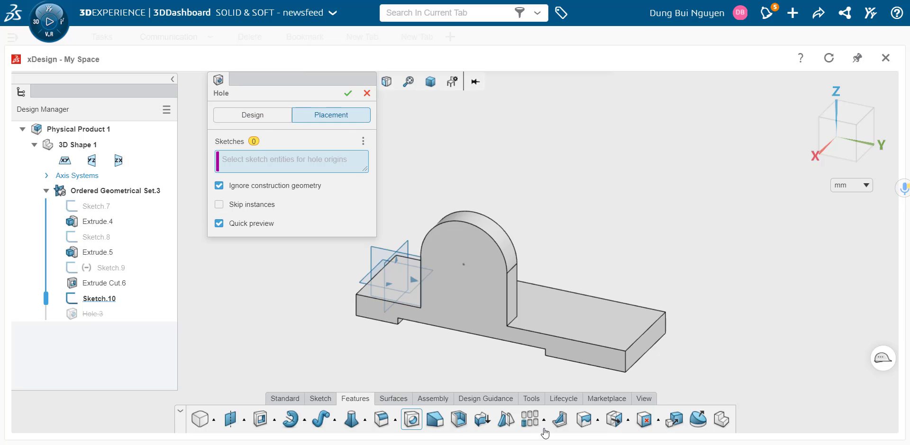
- Place Hole.3 at Sketch.10's Point.1 and confirm it
left_click(464, 265)
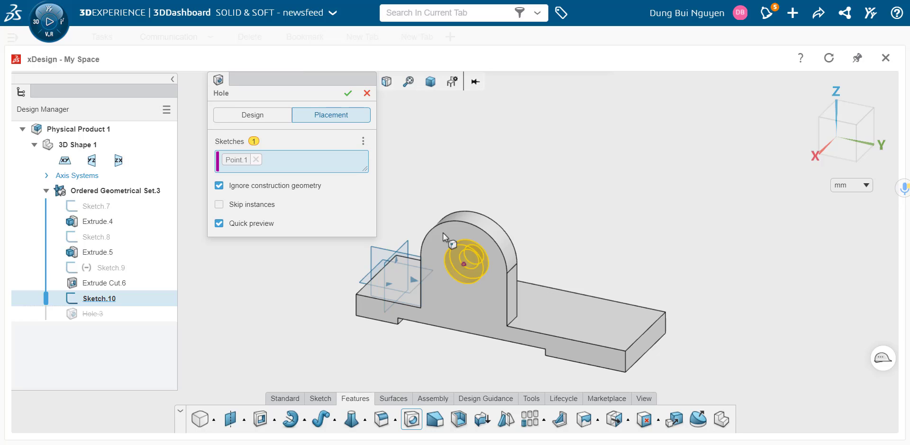
scroll(457, 284, "up", 3)
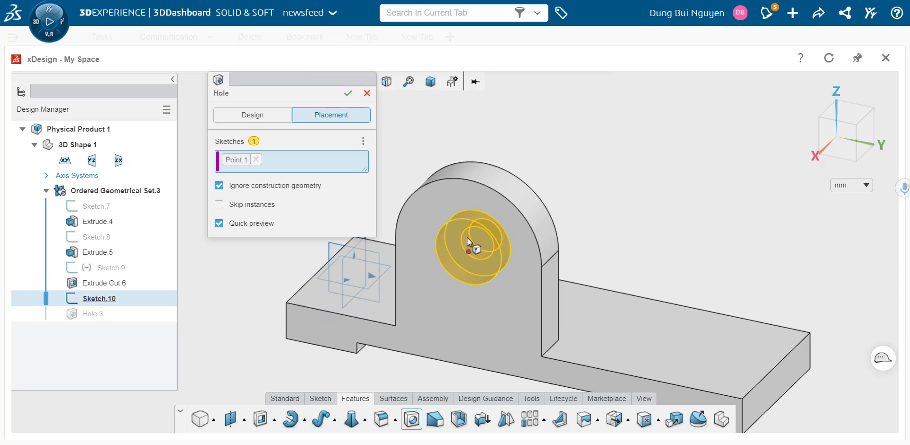
left_click(348, 93)
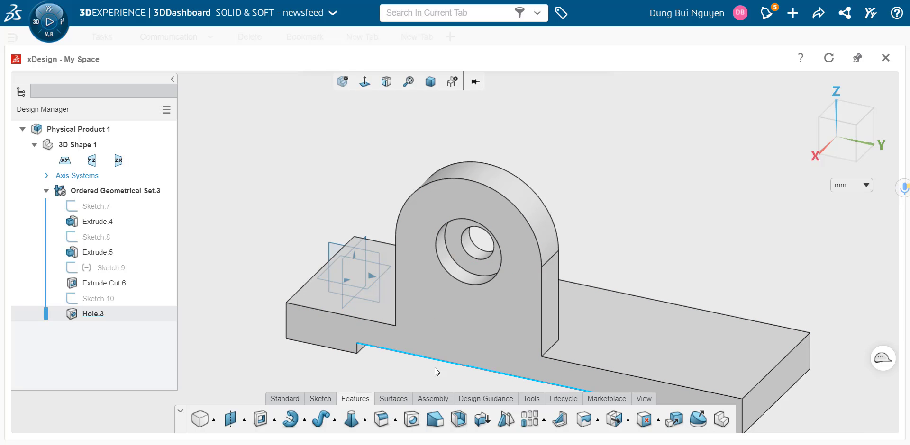
- Start an 8 mm fillet and select the first three vertical corner edges of the plate
left_click(382, 419)
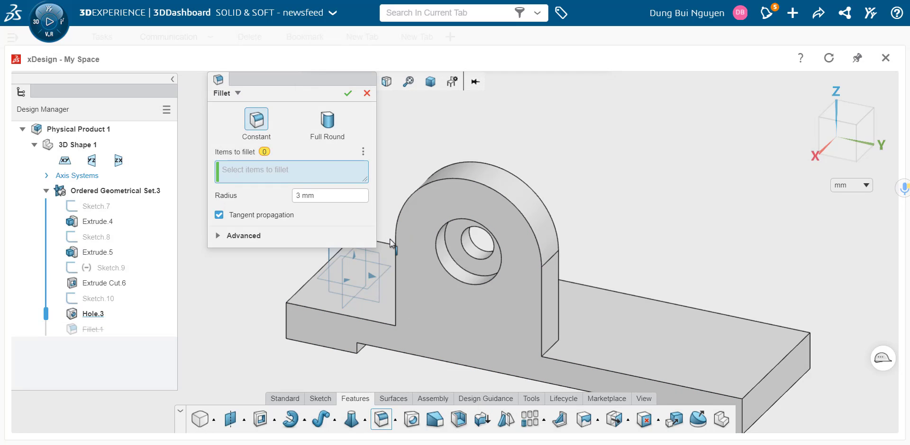
left_click_drag(332, 196, 263, 198)
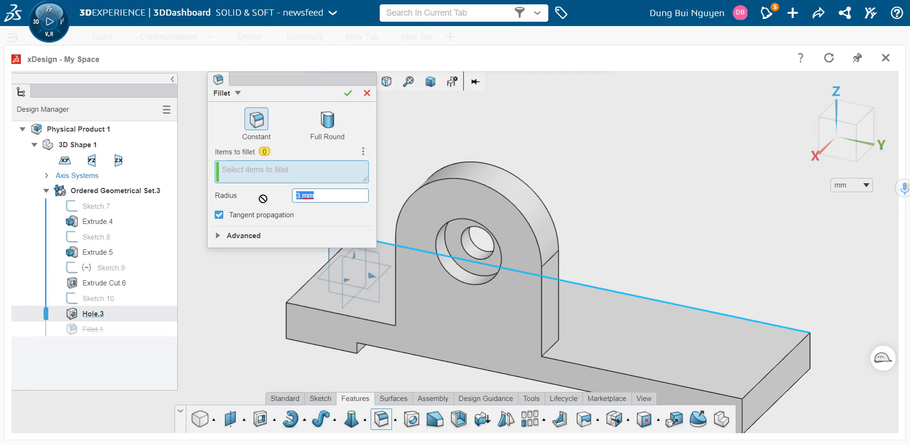
type("8")
key("Return")
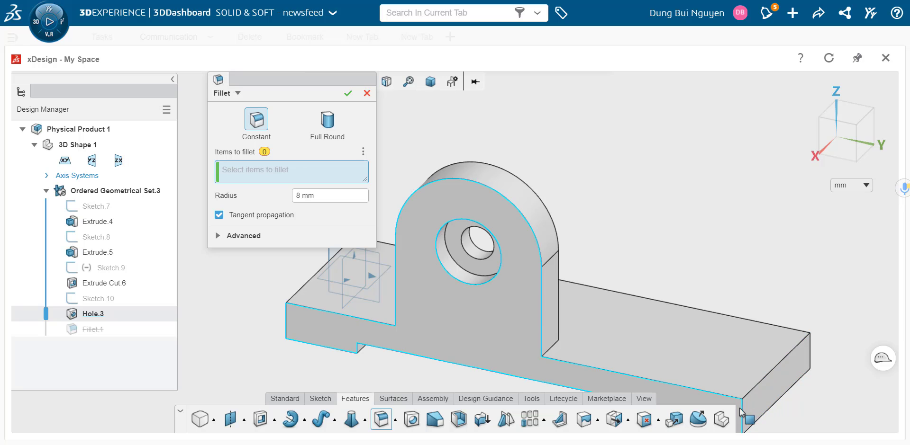
left_click(743, 410)
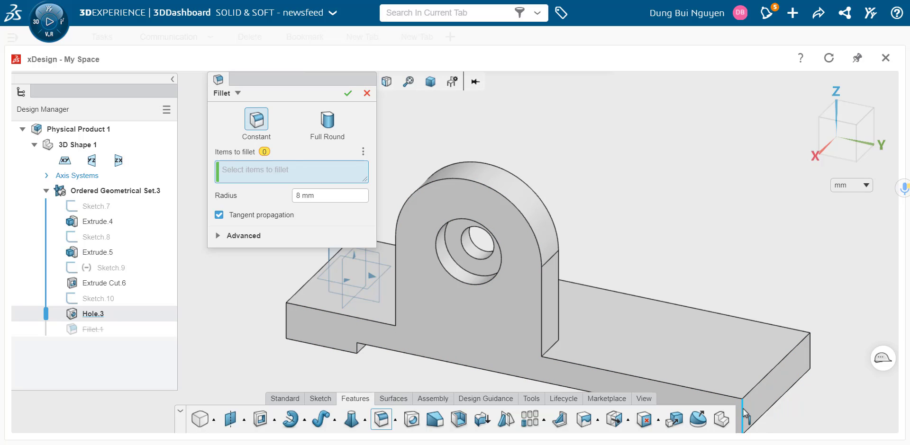
left_click(810, 351)
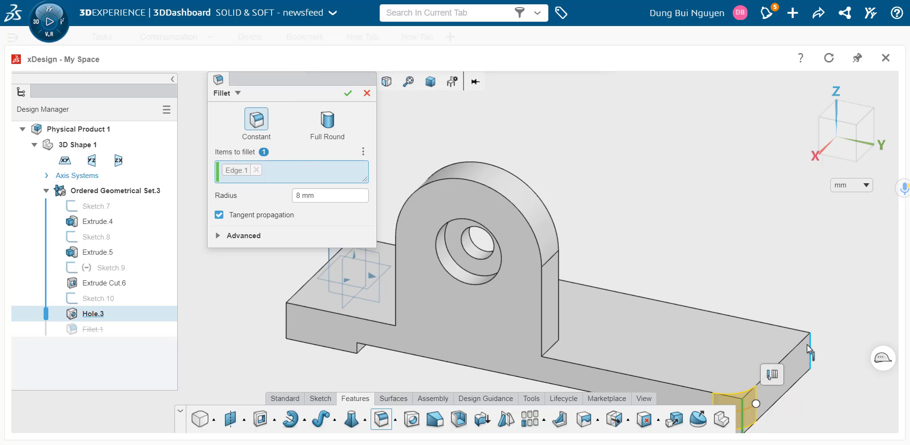
left_click(287, 327)
- Add the remaining three vertical corner edges and apply the 8 mm fillet
mouse_move(292, 327)
middle_mouse_down()
mouse_move(410, 297)
mouse_move(394, 378)
middle_mouse_up()
left_click(381, 385)
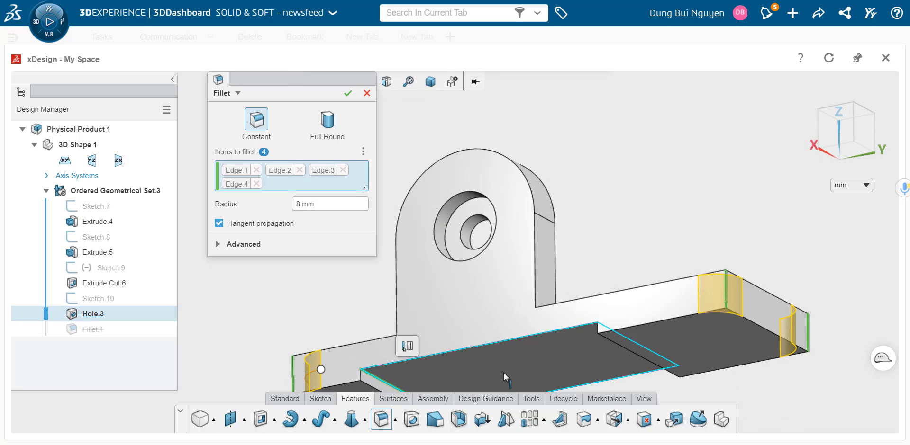
mouse_move(503, 372)
middle_mouse_down()
mouse_move(654, 366)
mouse_move(691, 354)
middle_mouse_up()
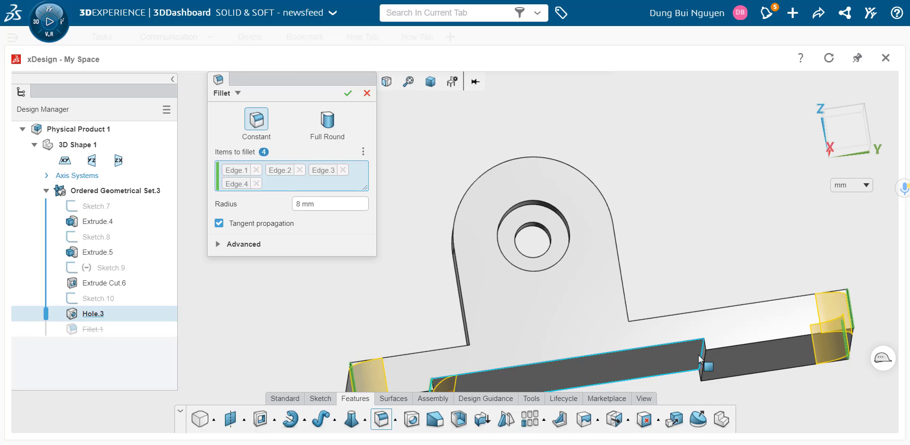
left_click(700, 356)
middle_click_drag(590, 357, 268, 348)
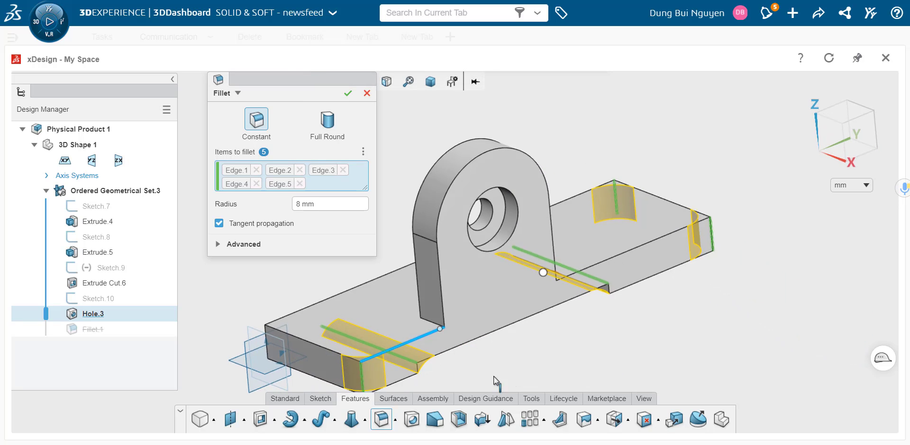
left_click(268, 349)
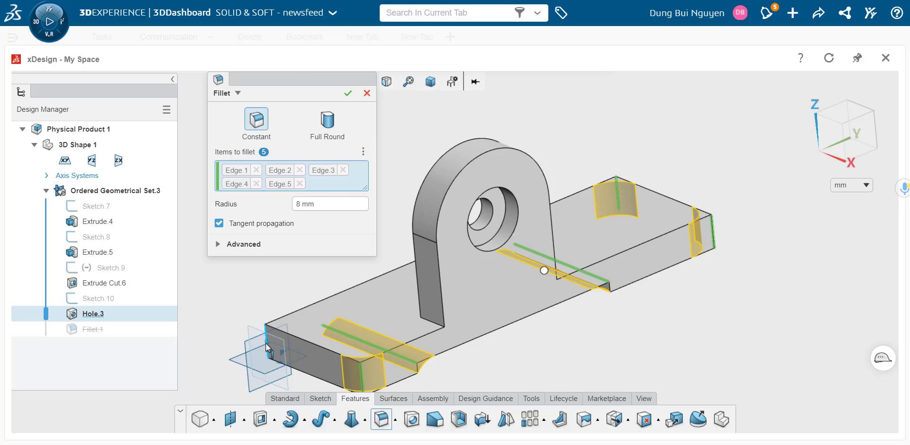
left_click(431, 86)
left_click(348, 94)
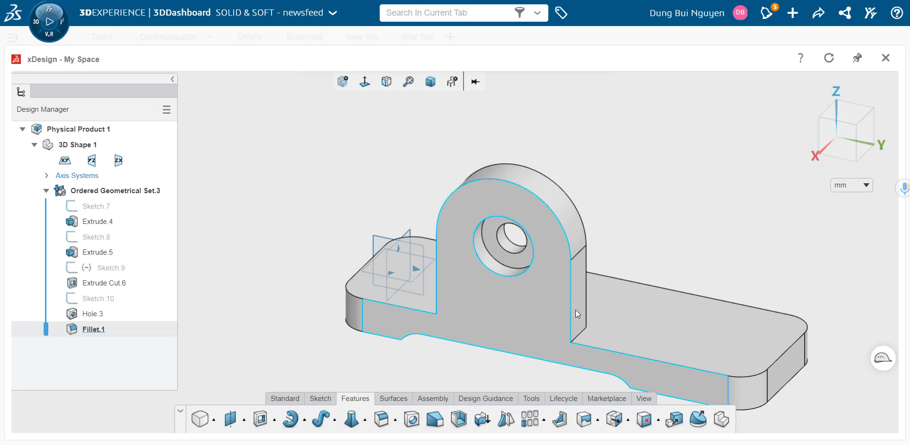
- Fillet the tab's front and back arc edges with a 3 mm radius
left_click(382, 420)
left_click(331, 195)
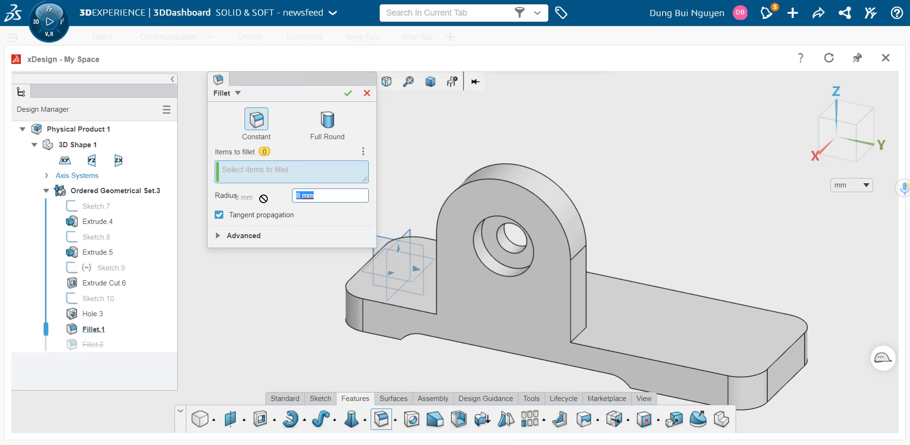
type("3")
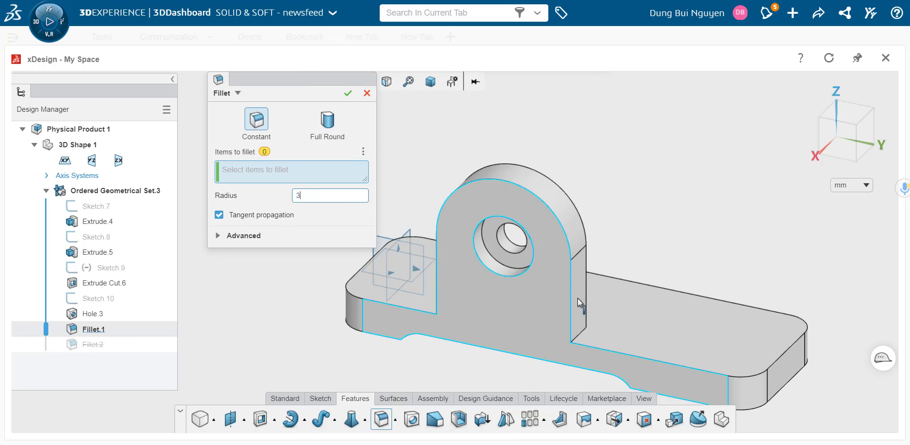
left_click(568, 236)
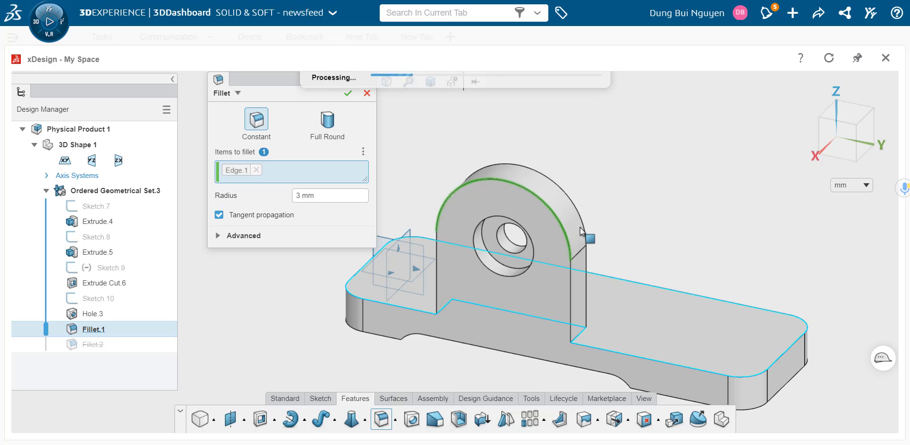
left_click(577, 207)
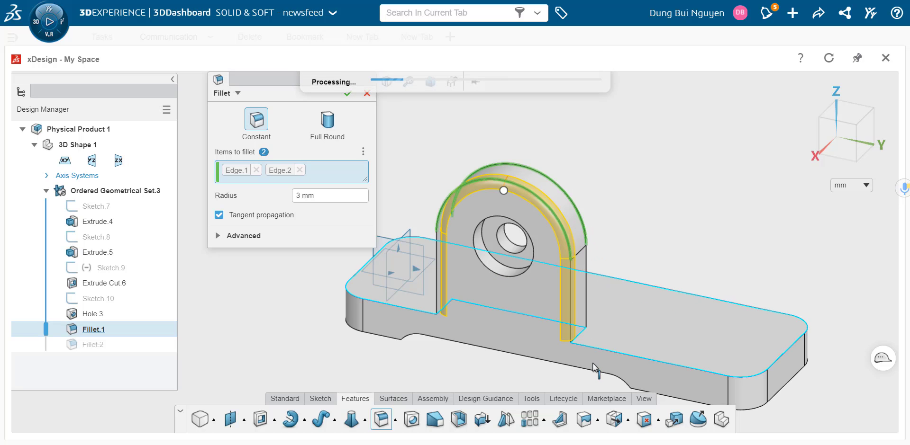
left_click(348, 93)
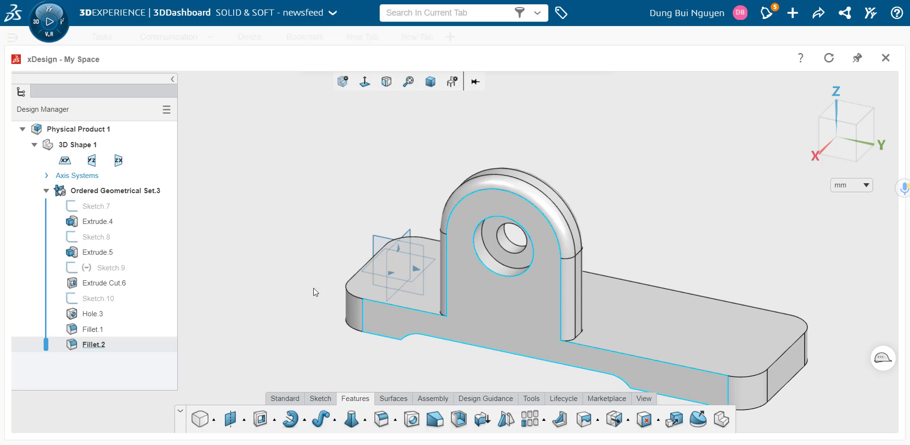
- Edit Fillet.2 and add the two side edges of the tab
left_click(94, 346)
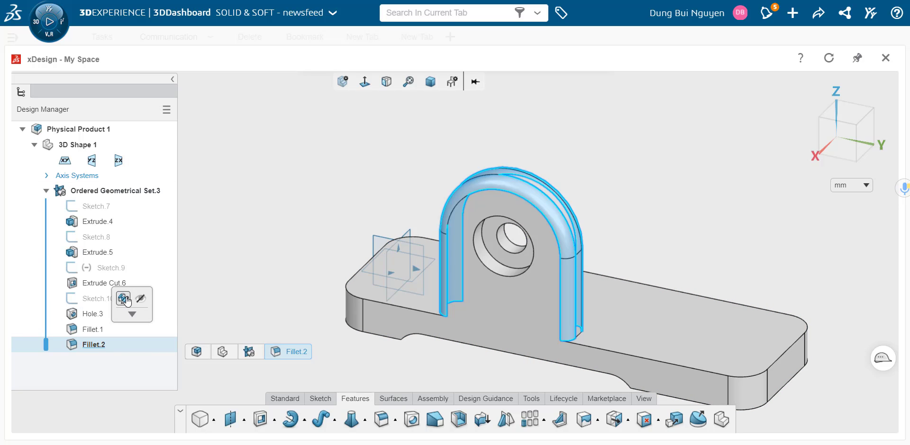
left_click(123, 298)
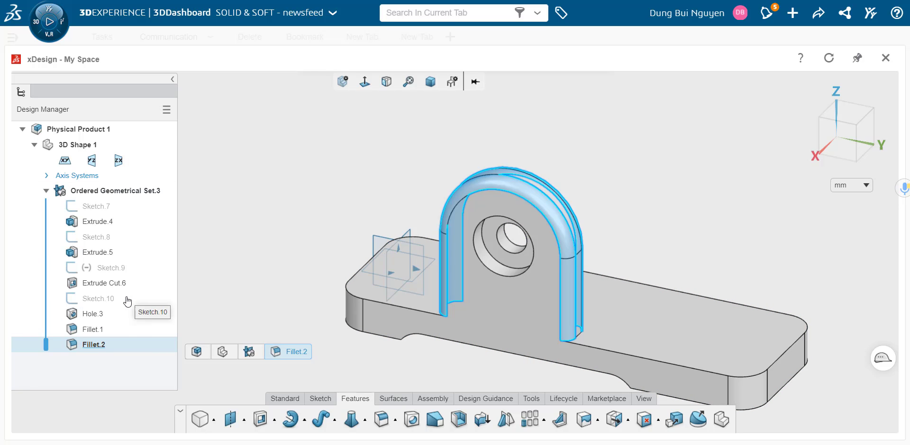
middle_click_drag(559, 277, 510, 278)
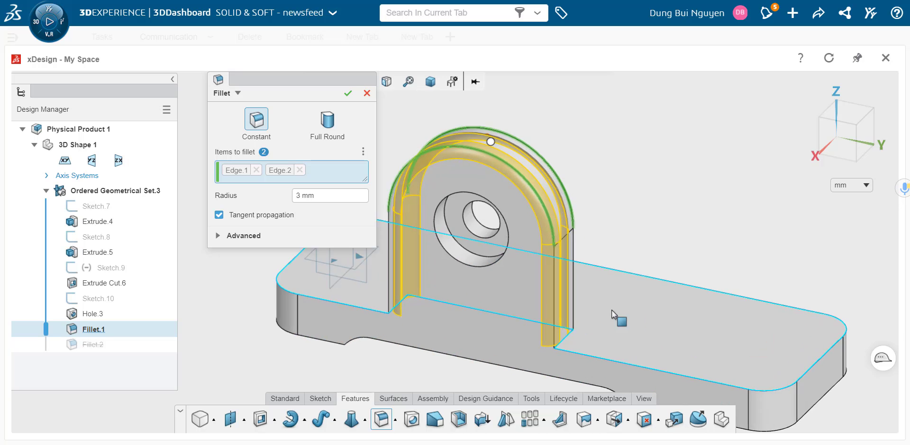
scroll(511, 278, "up", 3)
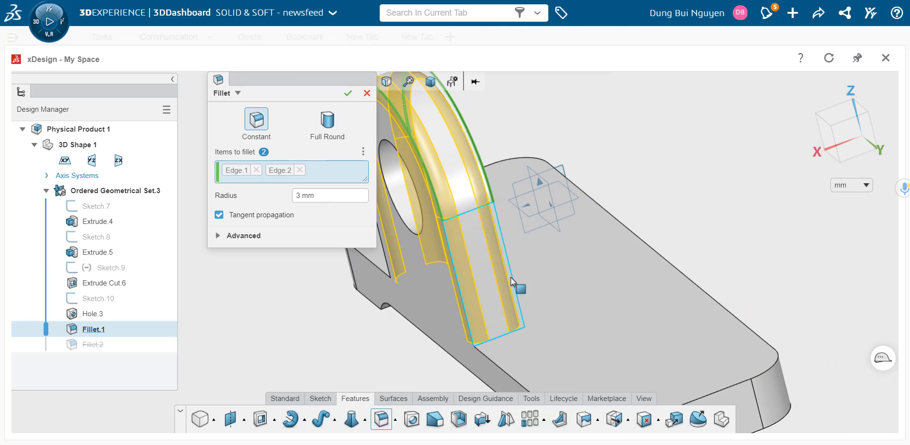
left_click(500, 231)
middle_click_drag(499, 231, 492, 320)
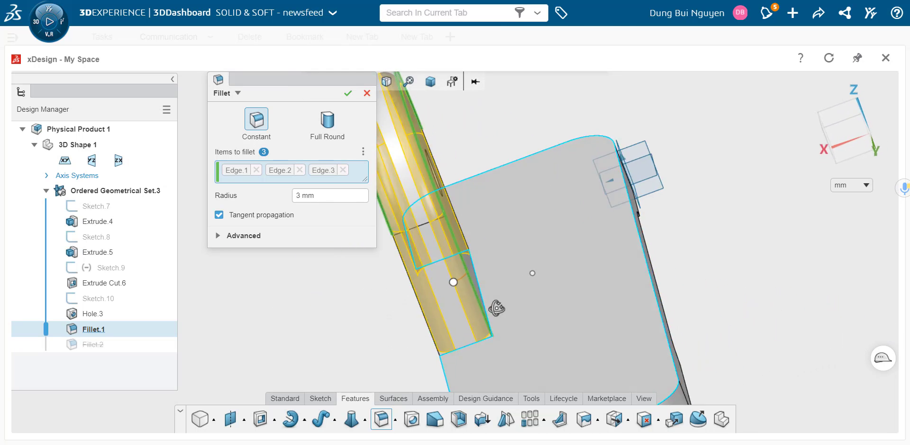
left_click(484, 308)
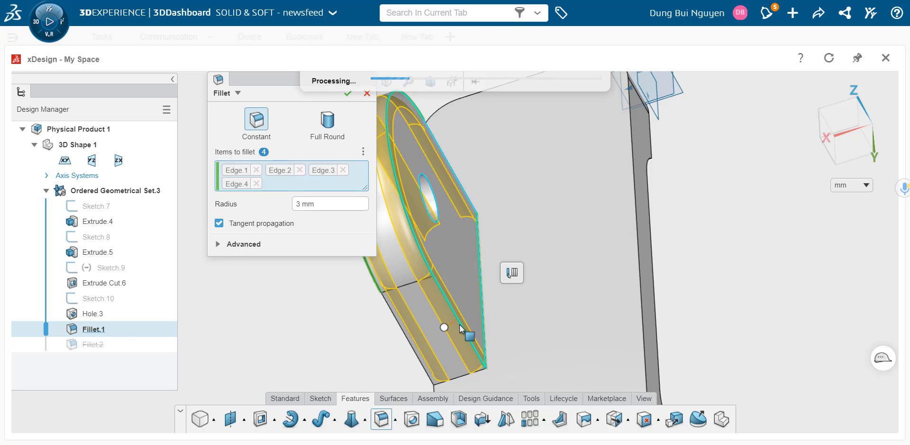
- Add the tab's foot loop, two more edges and the plate's top edge loop, then apply
left_click(479, 377)
mouse_move(479, 377)
middle_mouse_down()
mouse_move(644, 311)
mouse_move(400, 257)
middle_mouse_up()
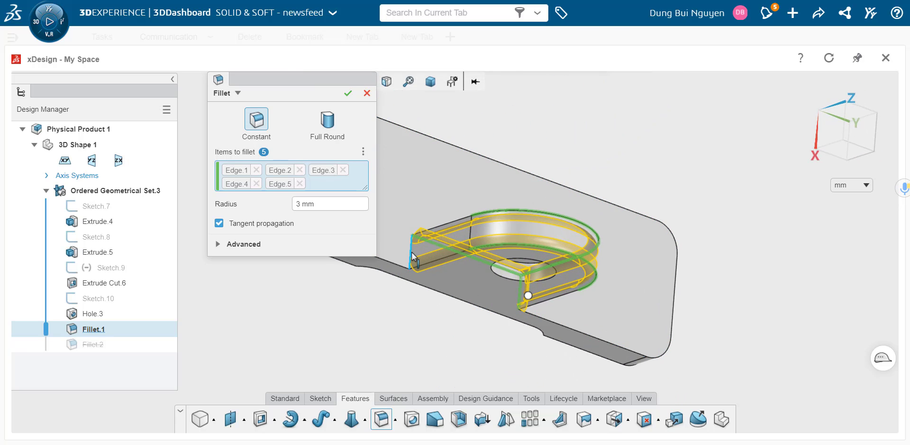
left_click(411, 252)
middle_click_drag(502, 323, 410, 200)
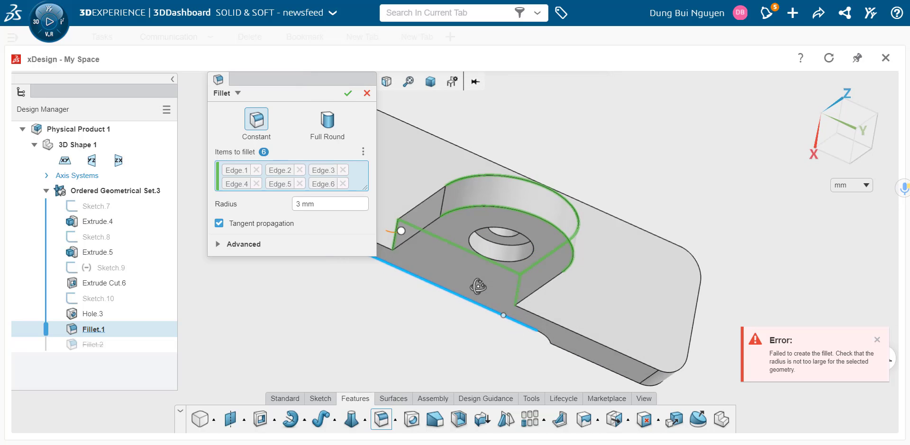
left_click(407, 218)
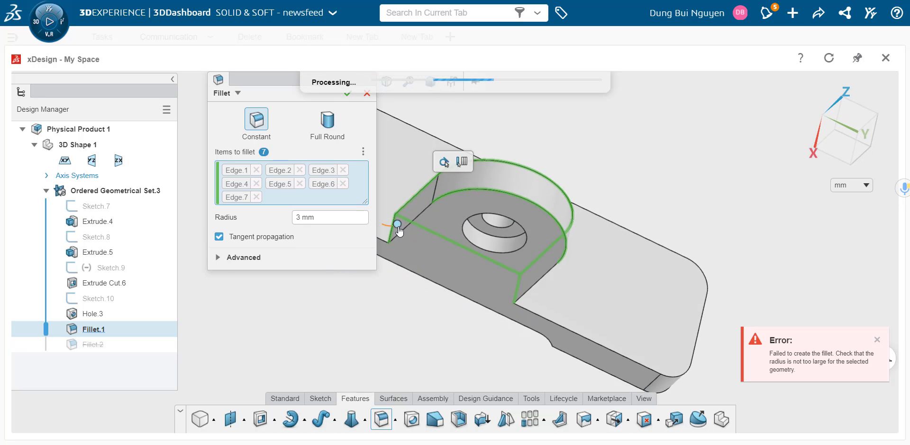
mouse_move(408, 218)
middle_mouse_down()
mouse_move(427, 158)
mouse_move(516, 283)
middle_mouse_up()
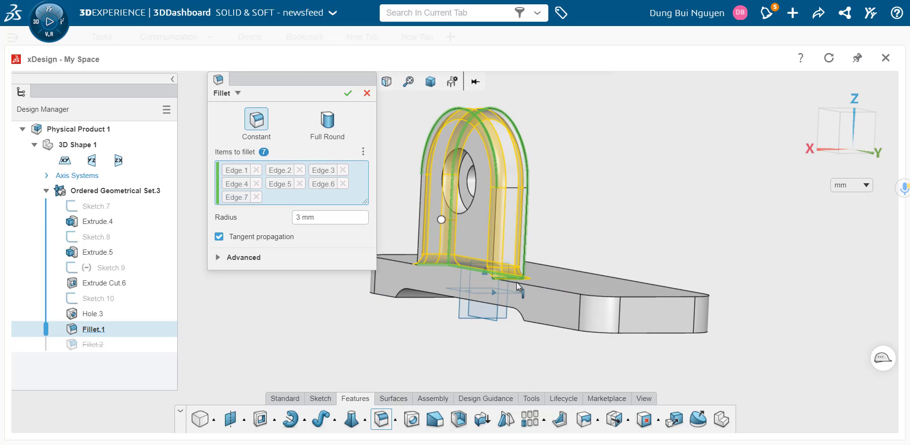
left_click(516, 283)
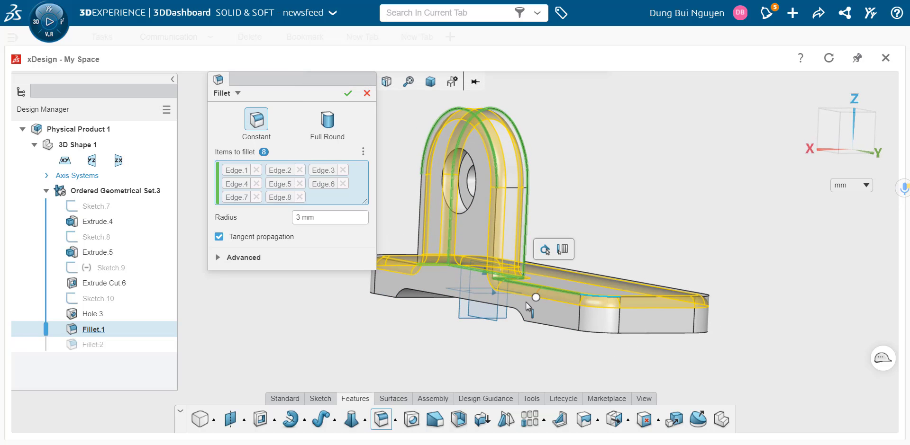
left_click(430, 81)
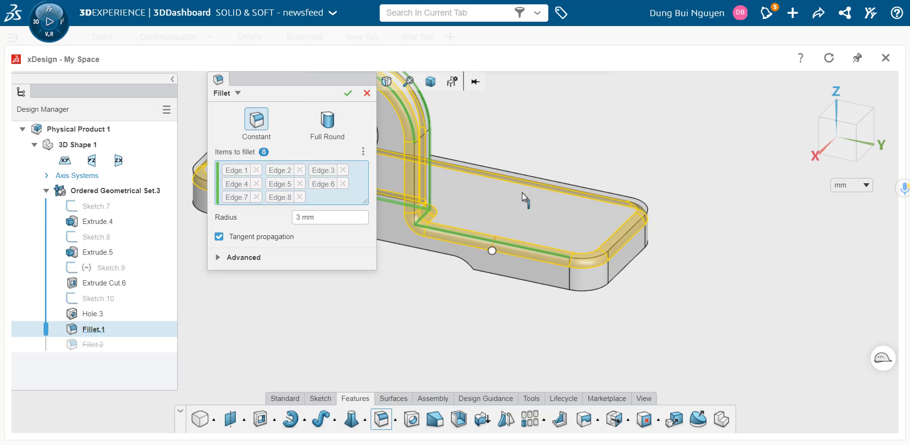
scroll(392, 211, "up", 2)
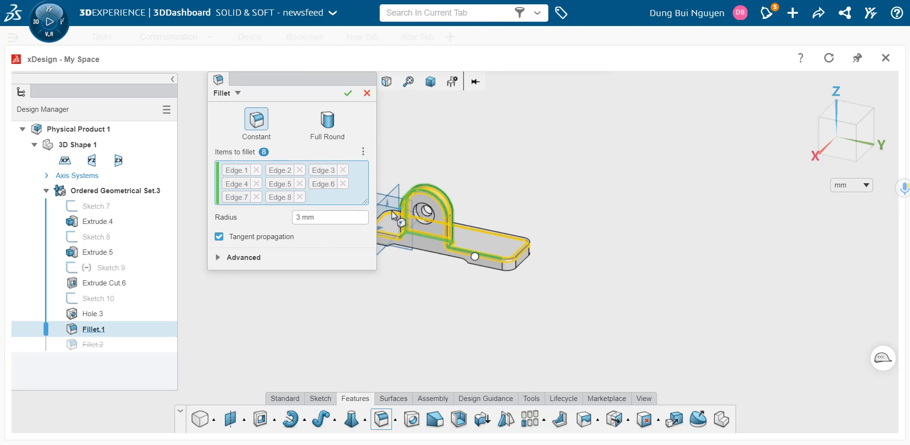
scroll(385, 212, "up", 3)
left_click(348, 94)
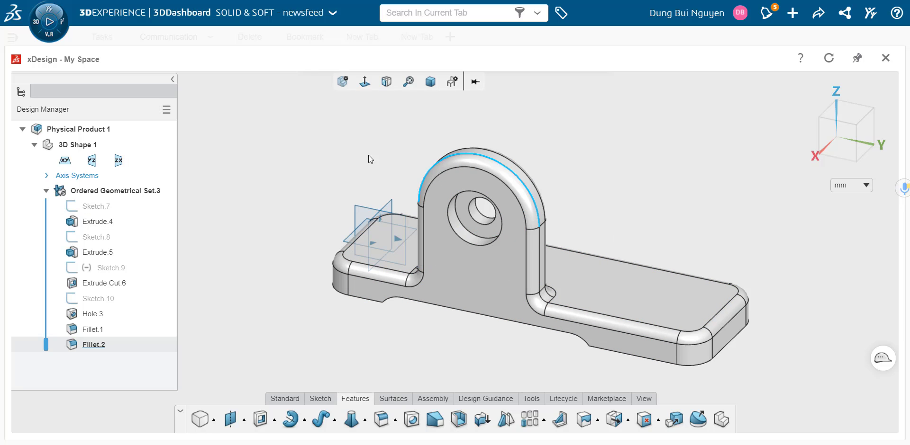
- Cycle the view through isometric and side orientations, return to 3D, and bring up the view tools
left_click(386, 81)
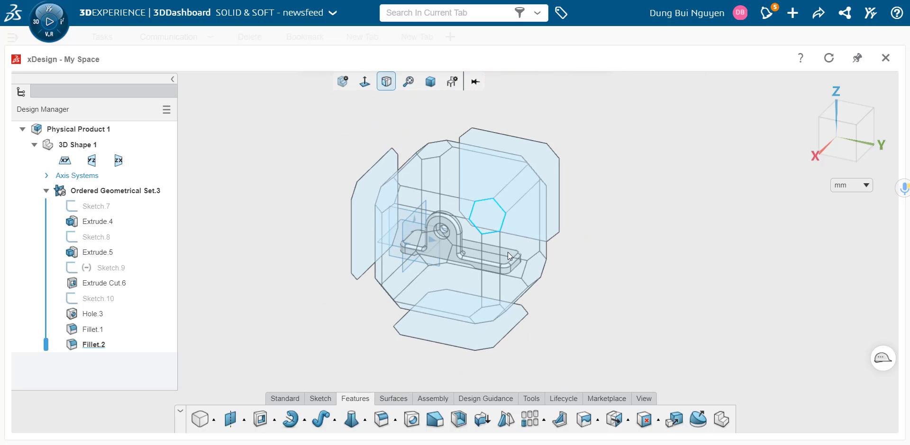
left_click(485, 221)
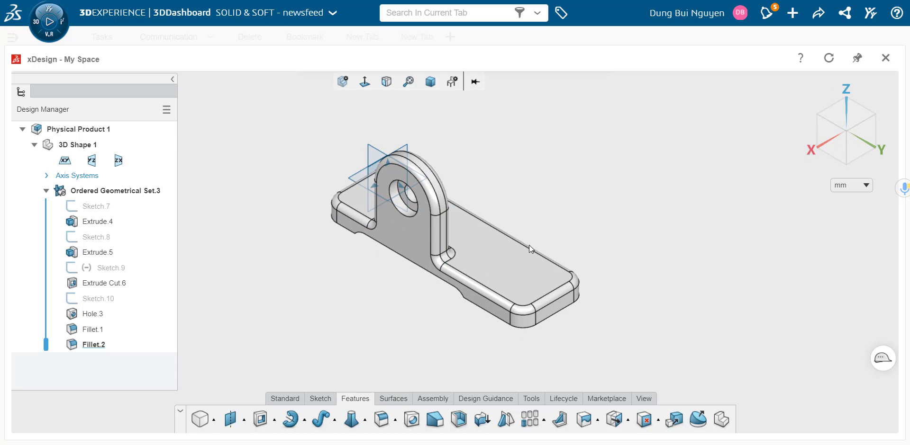
left_click(386, 82)
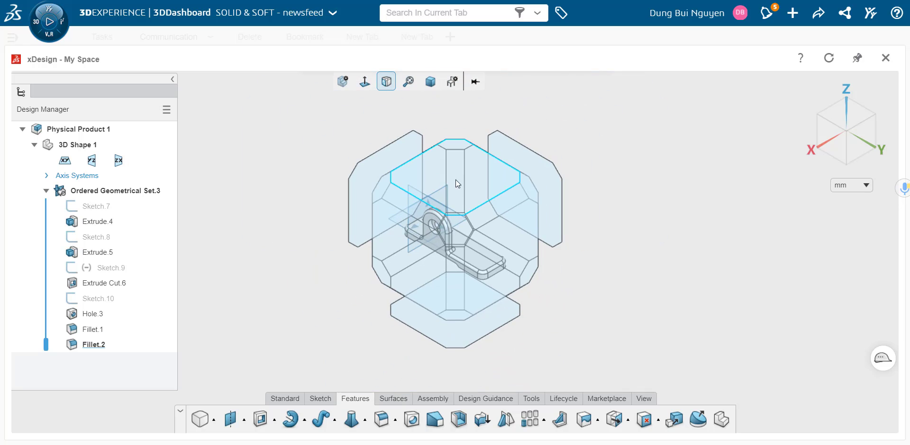
left_click(496, 209)
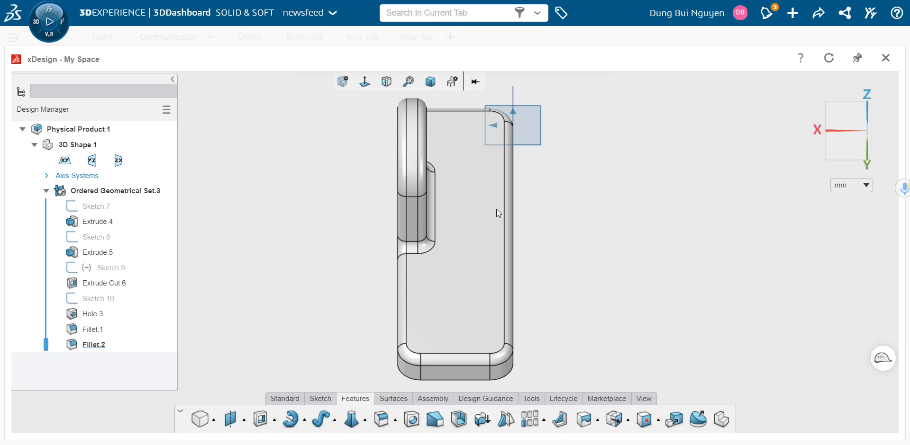
left_click(430, 82)
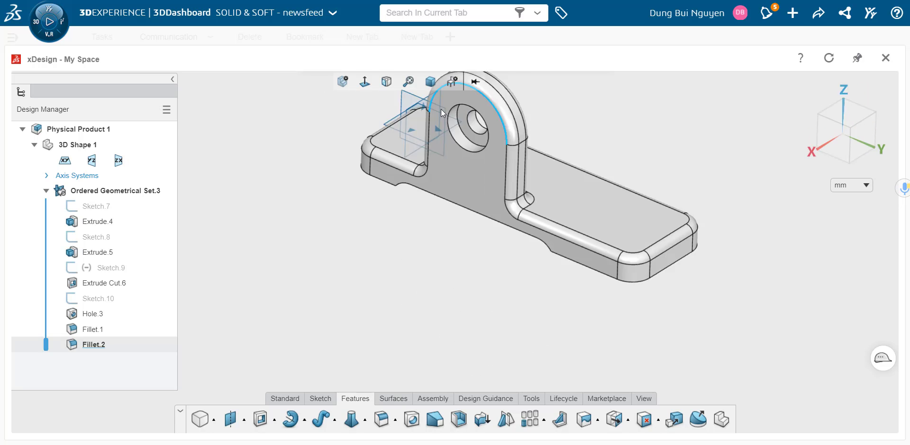
left_click(386, 81)
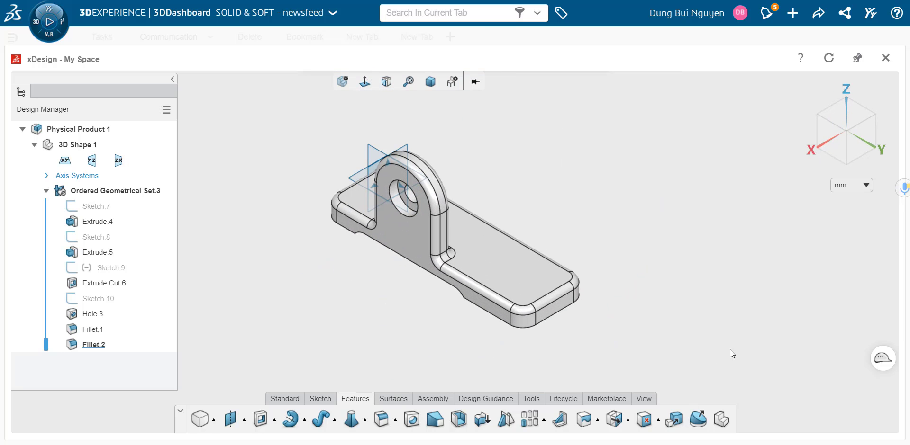
left_click(648, 401)
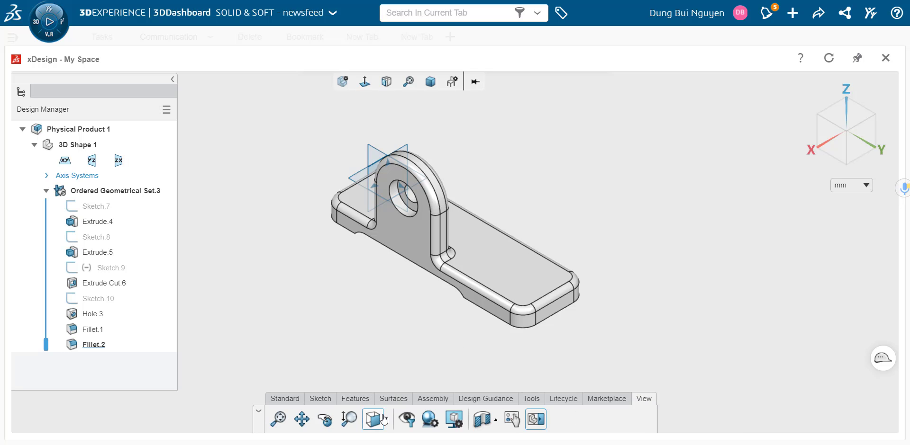
- Set the filleted part to the standard Isometric View orientation
mouse_move(387, 425)
left_click(387, 422)
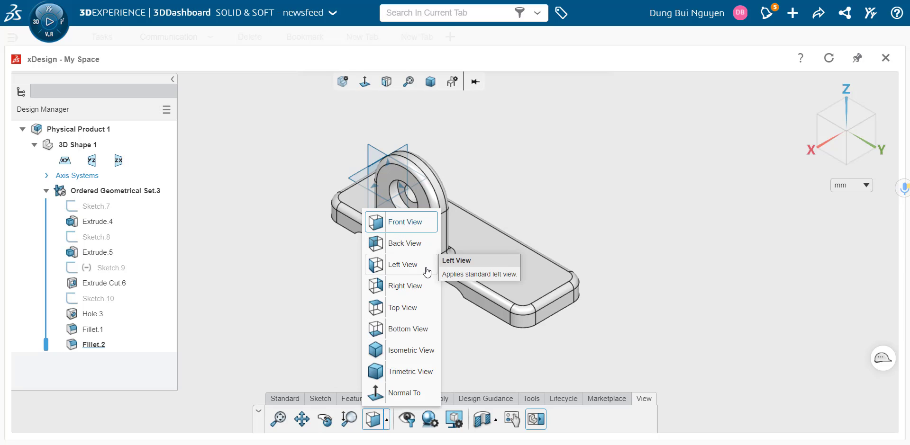
left_click(417, 359)
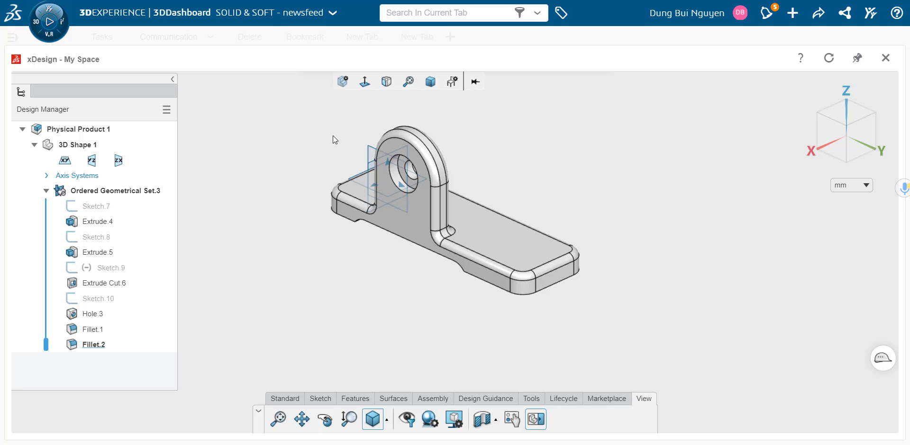
left_click(378, 223)
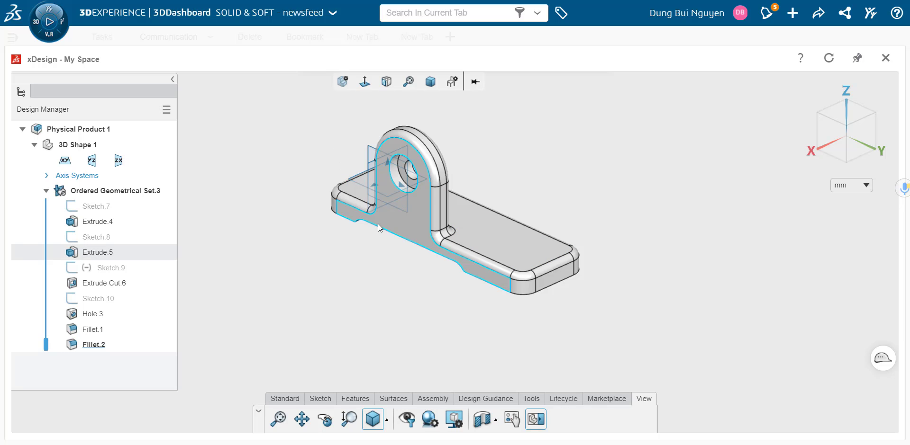
left_click(361, 249)
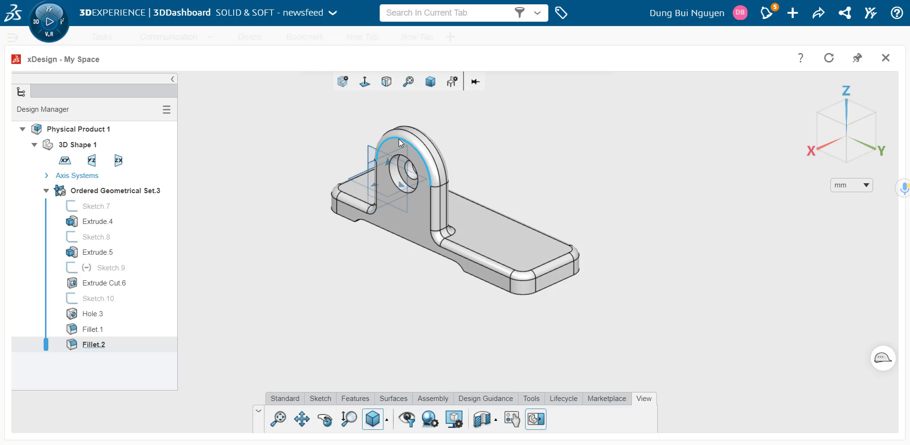
scroll(396, 172, "up", 2)
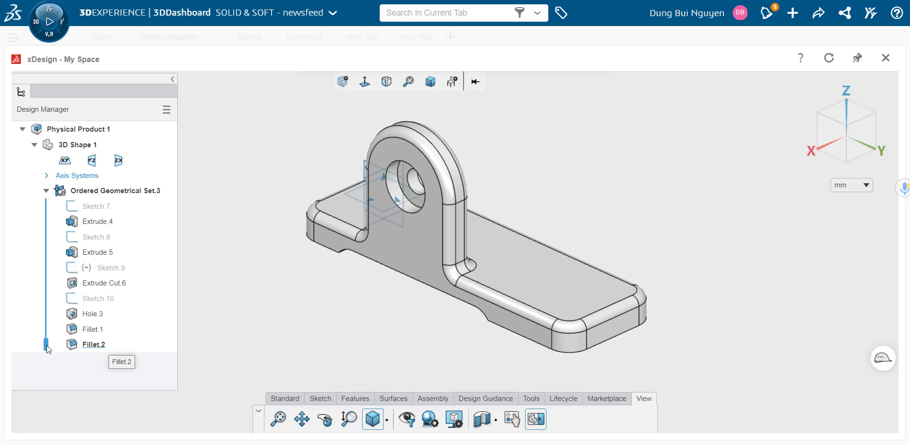
- Move the rollback bar above both fillets and start a sketch on the plate's top face
left_click_drag(47, 346, 47, 327)
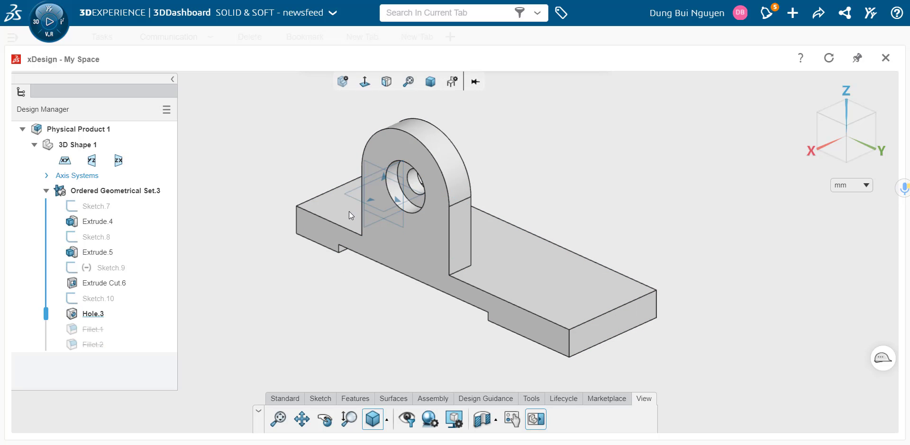
left_click(523, 260)
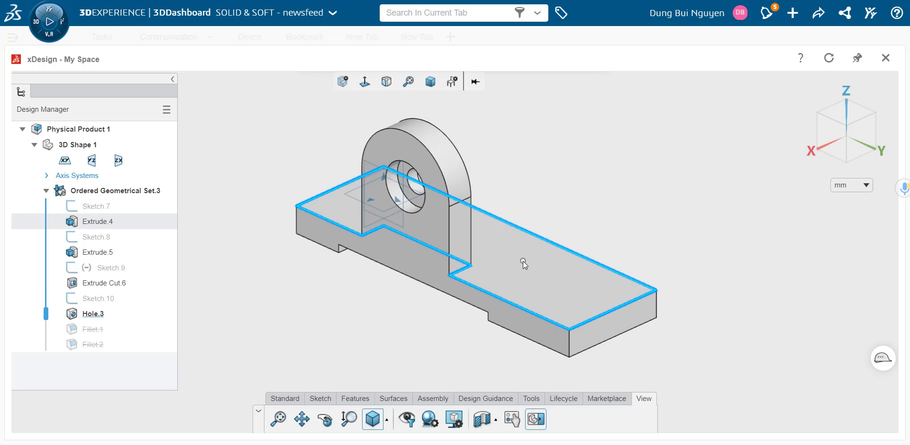
left_click(524, 259)
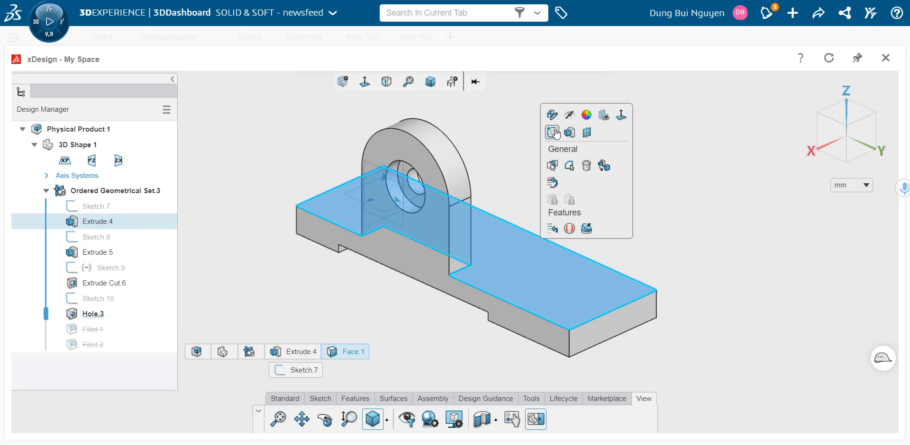
left_click(554, 132)
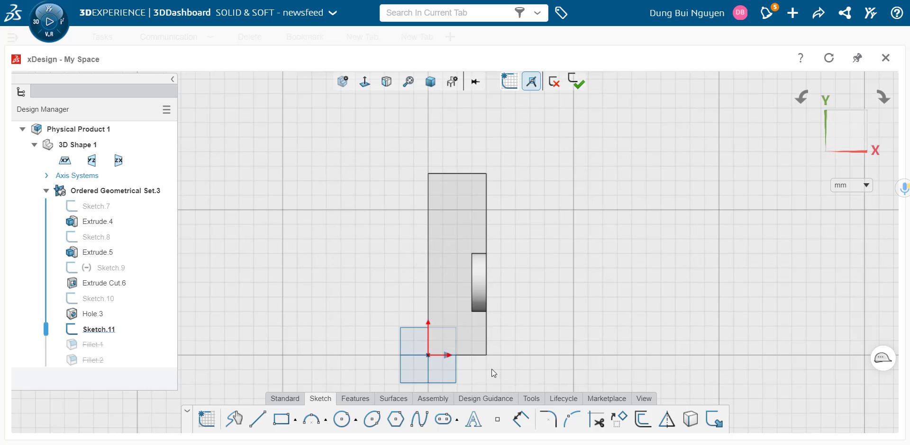
- Place two sketch points and dimension the upper one 15 mm from the top edge
left_click(498, 419)
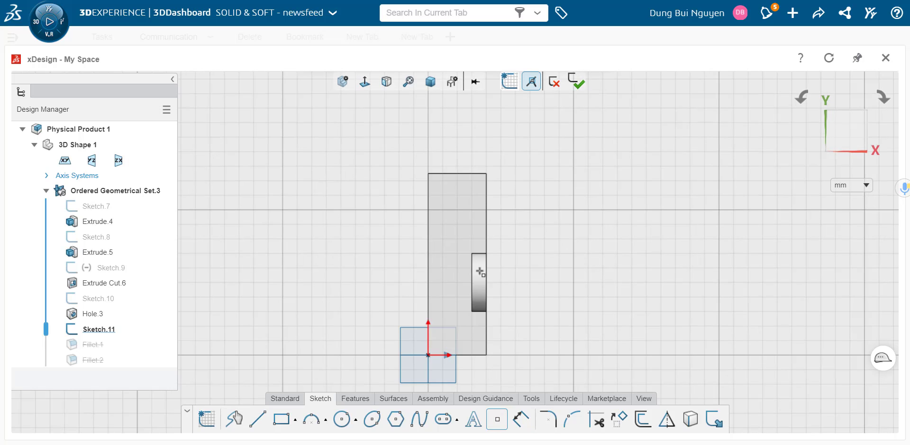
left_click(445, 190)
left_click(446, 339)
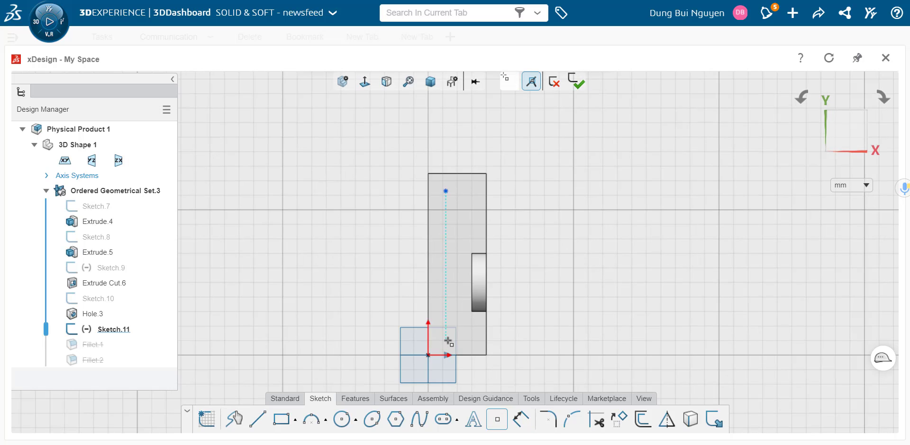
left_click(520, 419)
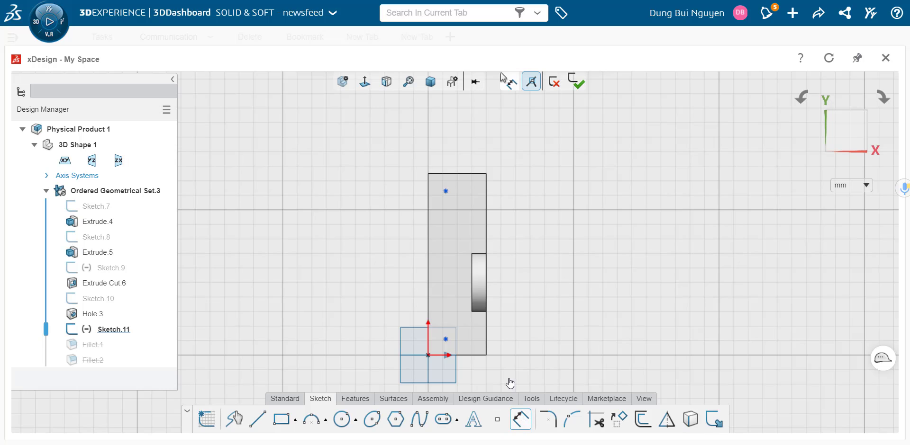
left_click(444, 176)
left_click(446, 191)
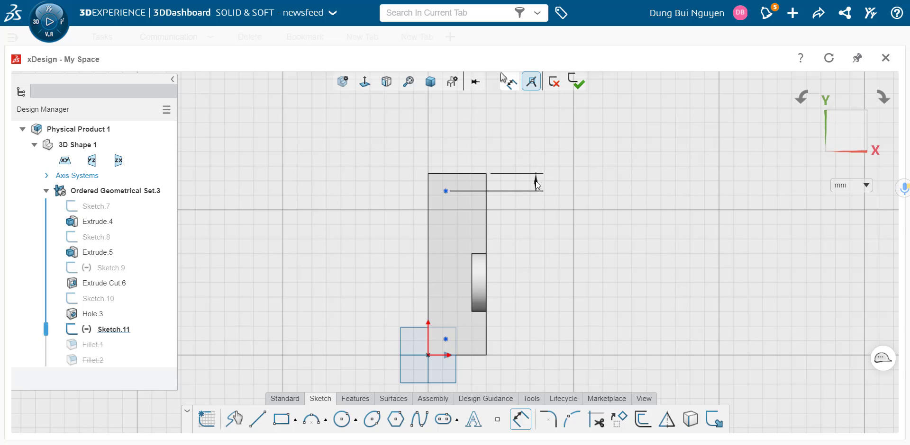
left_click(538, 185)
type("15")
key("Return")
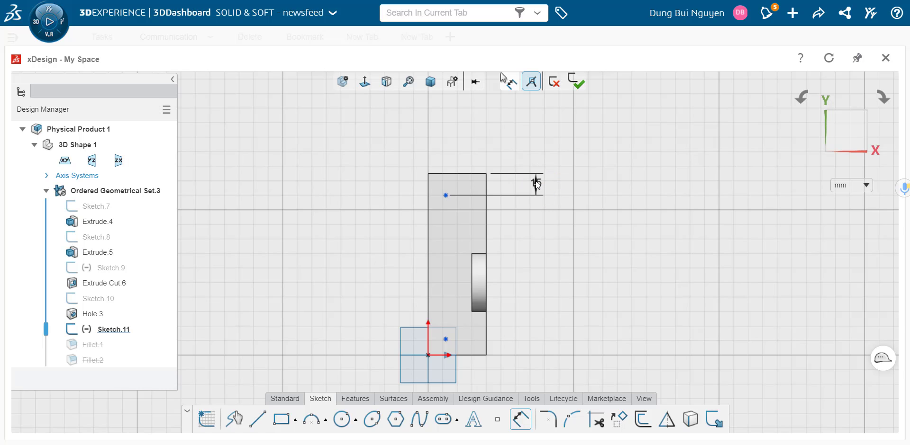
left_click(445, 194)
left_click(429, 192)
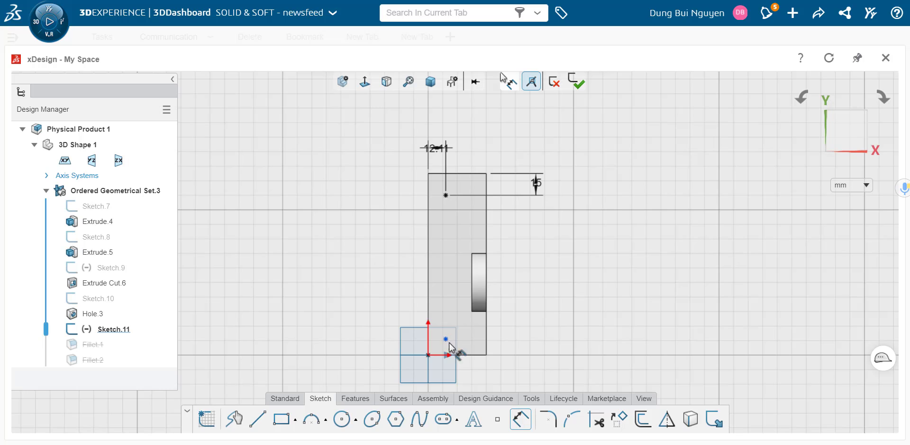
- Dimension the lower point 15 mm from the bottom edge and 10 mm from the left, then exit
left_click(468, 356)
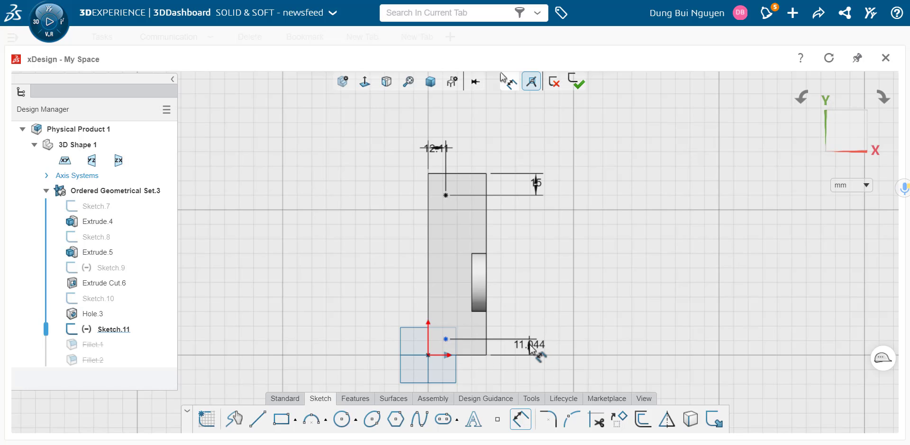
left_click(529, 349)
type("15")
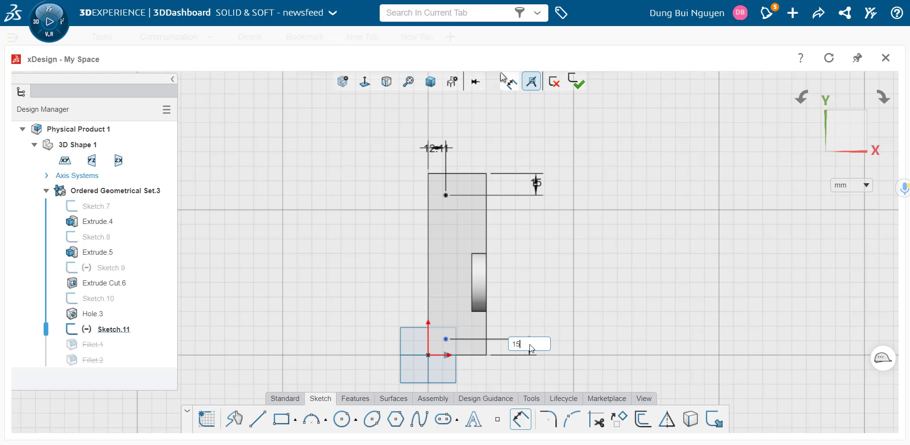
key("Return")
left_click(446, 334)
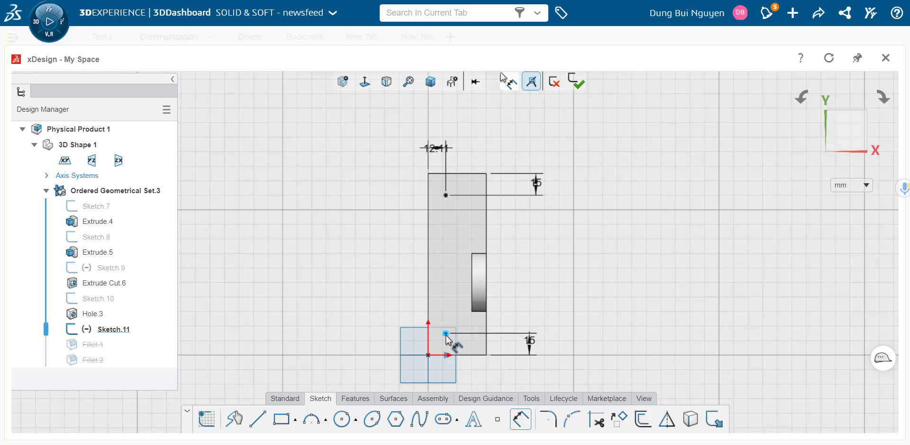
left_click(429, 306)
left_click(445, 279)
type("1")
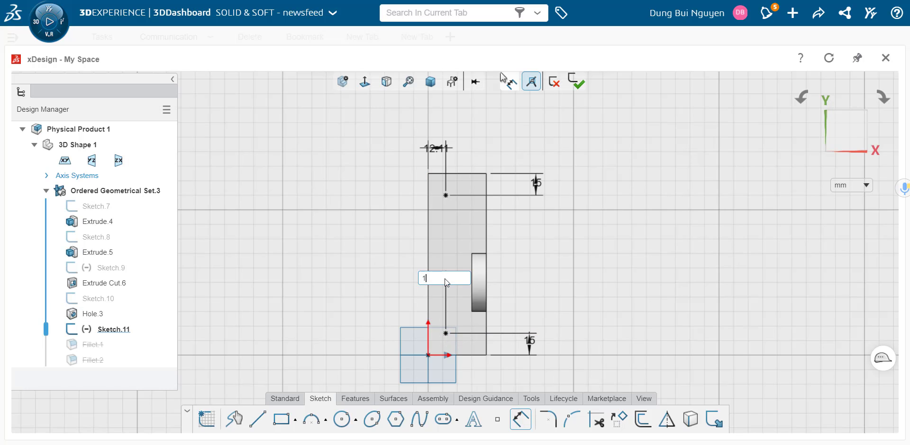
type("0")
key("Return")
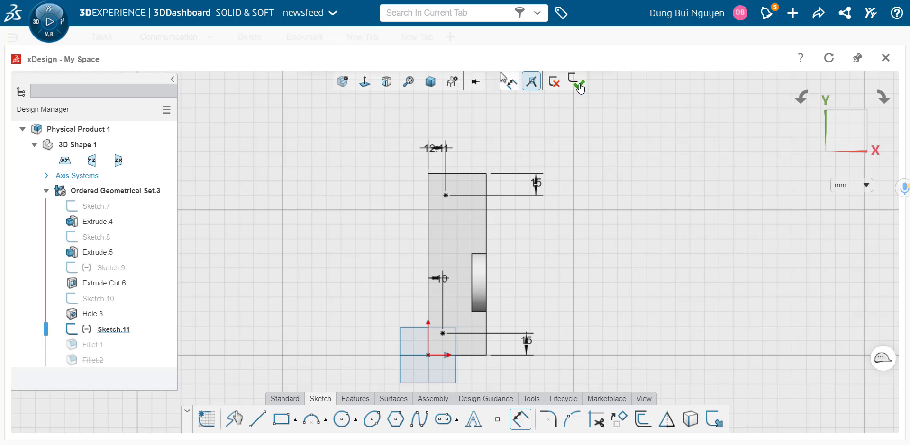
left_click(580, 87)
- Start a hole with Straight hole type and Drill Sizes hardware type
left_click(430, 82)
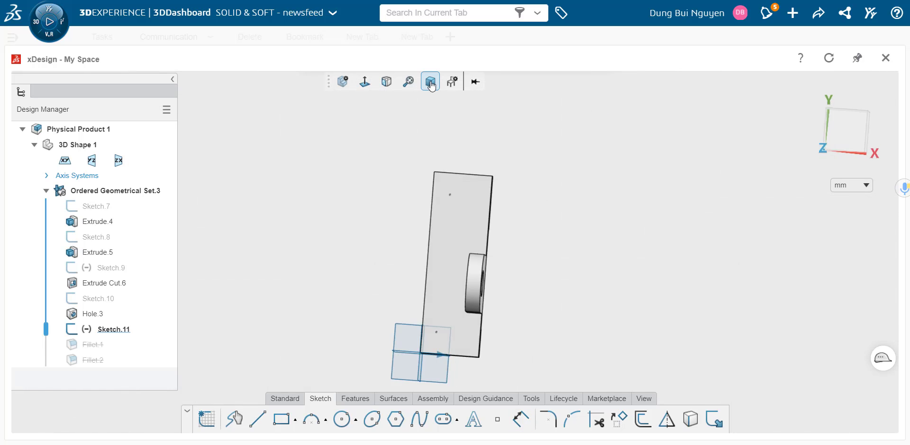
scroll(392, 232, "up", 5)
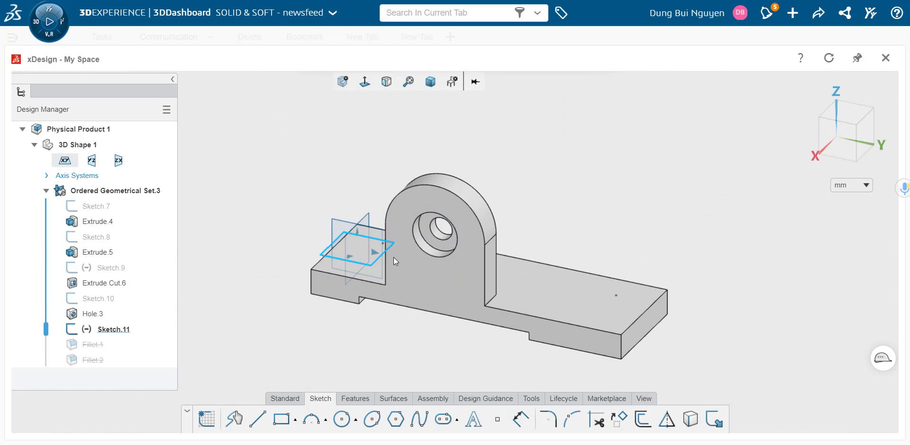
left_click(359, 403)
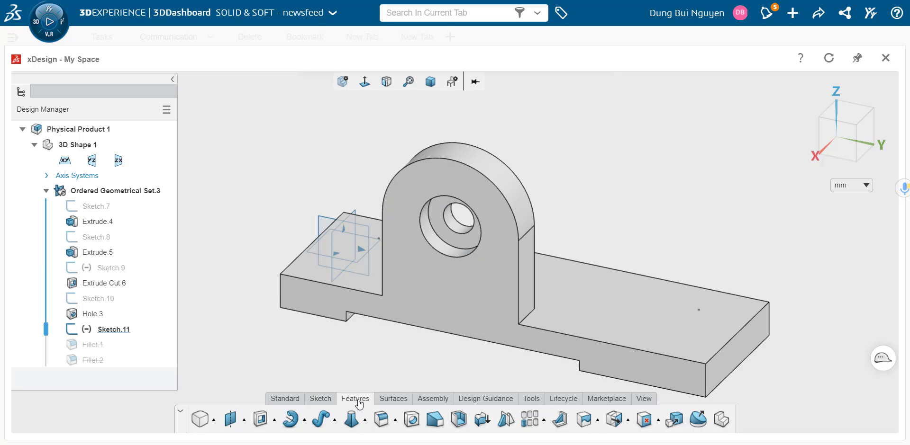
left_click(412, 420)
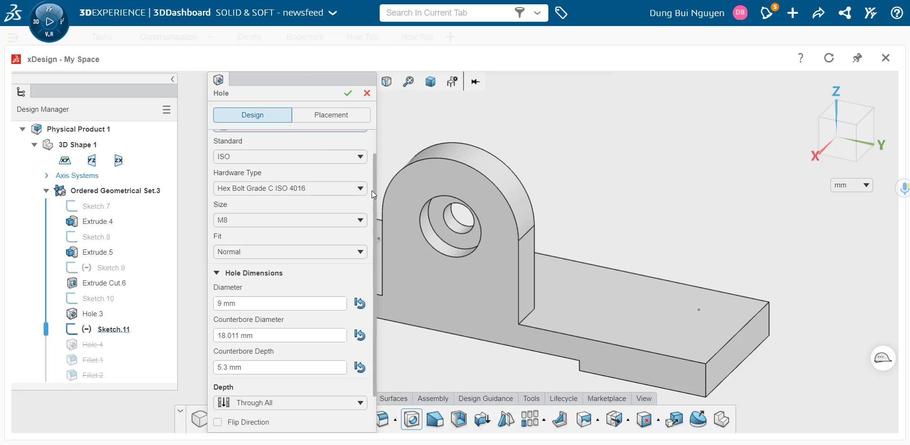
left_click_drag(374, 192, 374, 158)
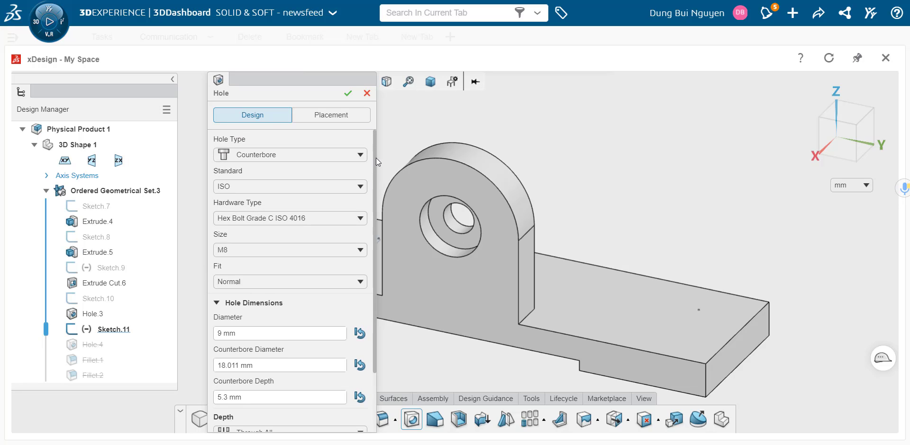
left_click(287, 160)
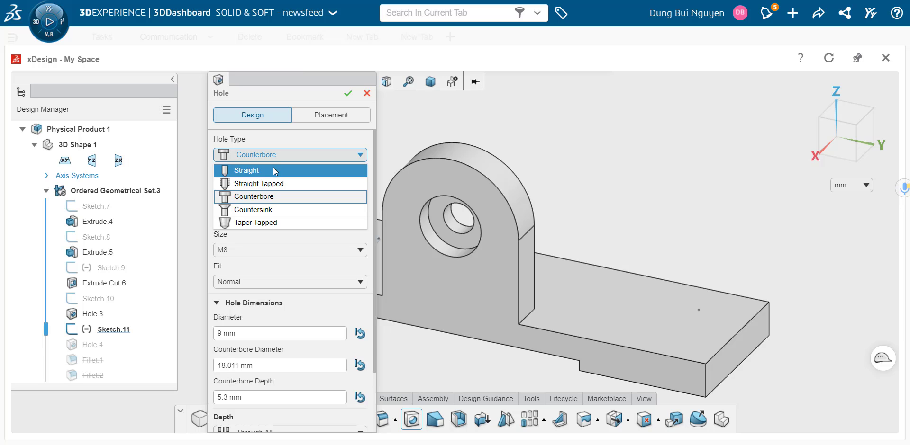
left_click(273, 170)
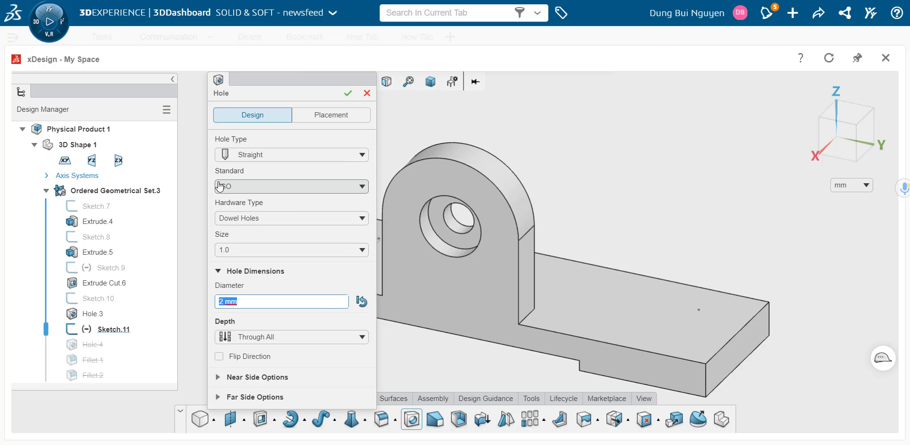
left_click(268, 221)
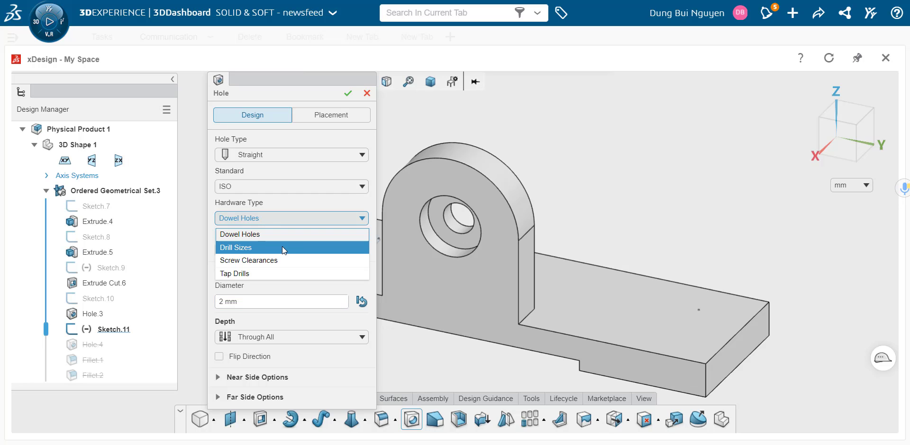
left_click(283, 246)
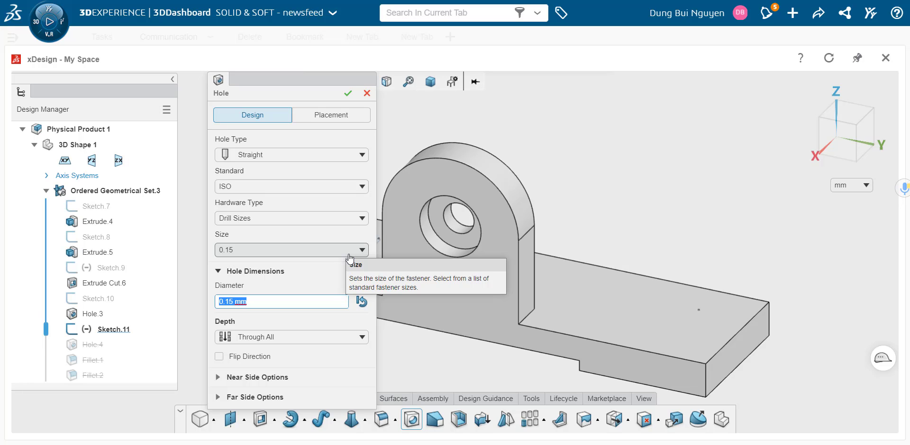
- Choose the 7.0 drill size and place the holes on the two sketch points
left_click(349, 251)
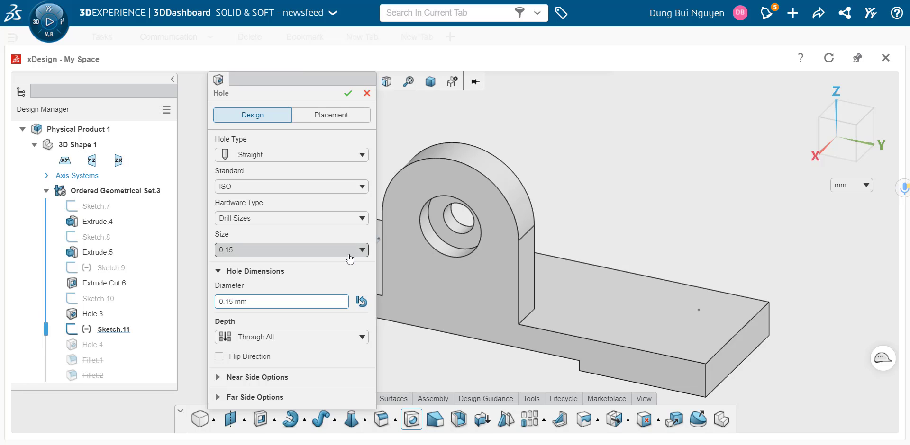
scroll(309, 301, "down", 3)
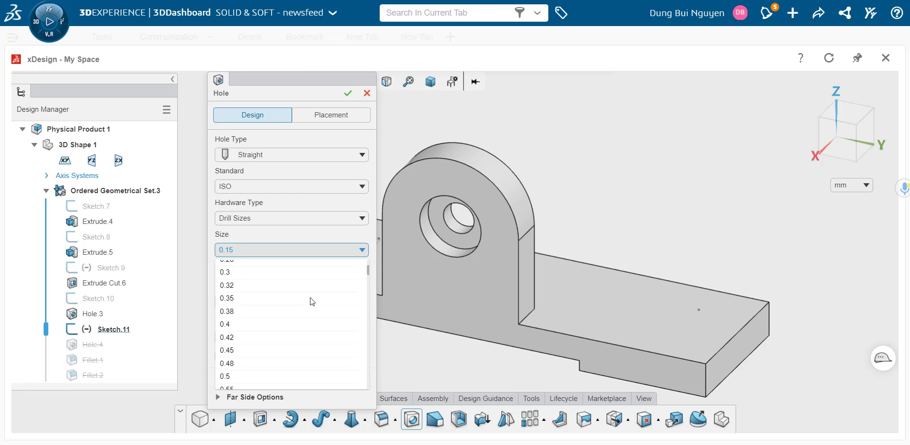
scroll(310, 302, "down", 5)
scroll(310, 302, "down", 5)
scroll(310, 302, "down", 8)
scroll(310, 302, "down", 10)
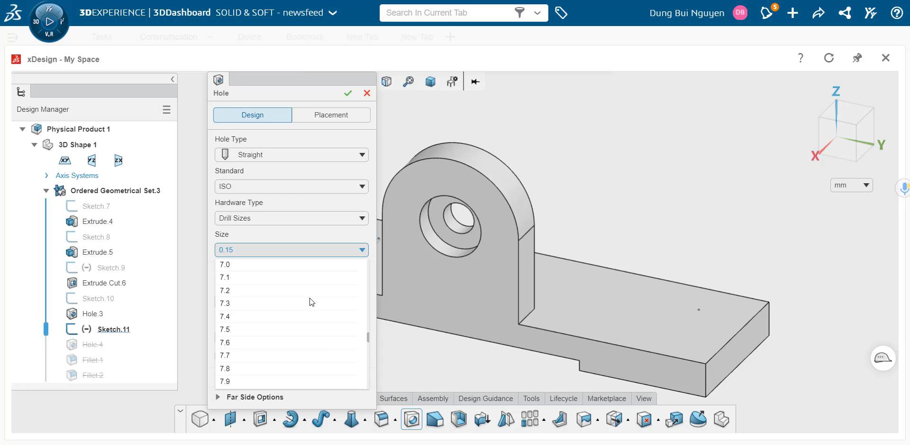
left_click(256, 265)
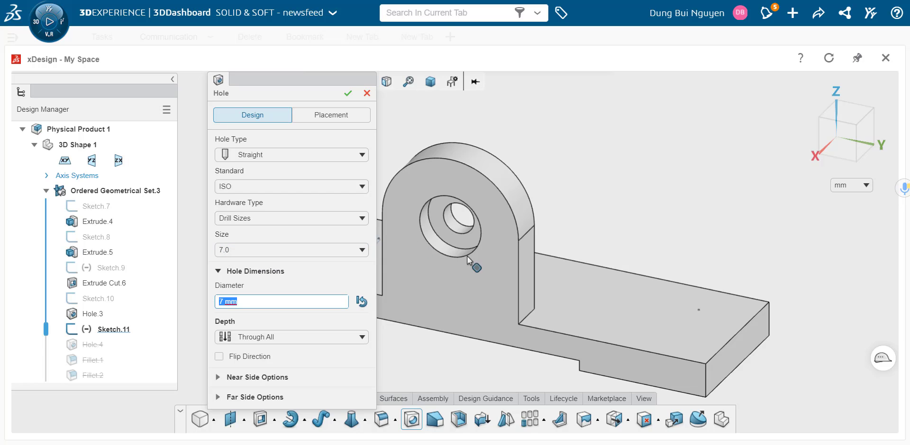
mouse_move(335, 92)
left_mouse_down()
mouse_move(269, 88)
mouse_move(249, 97)
left_mouse_up()
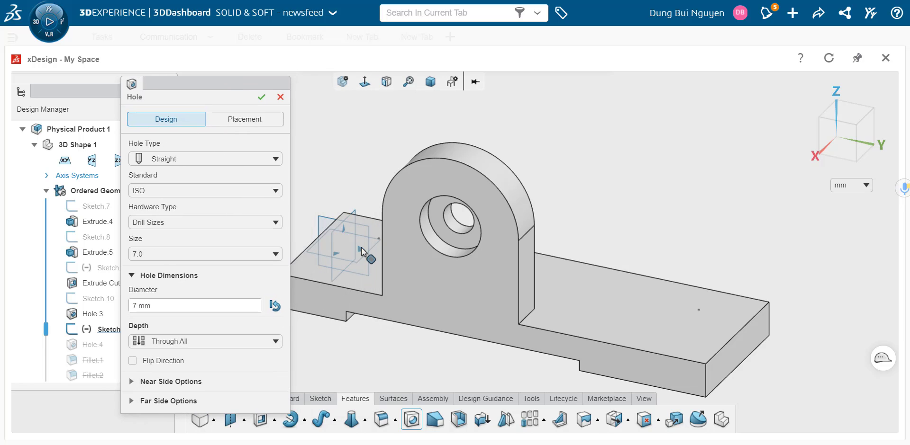
scroll(365, 246, "up", 2)
left_click(254, 120)
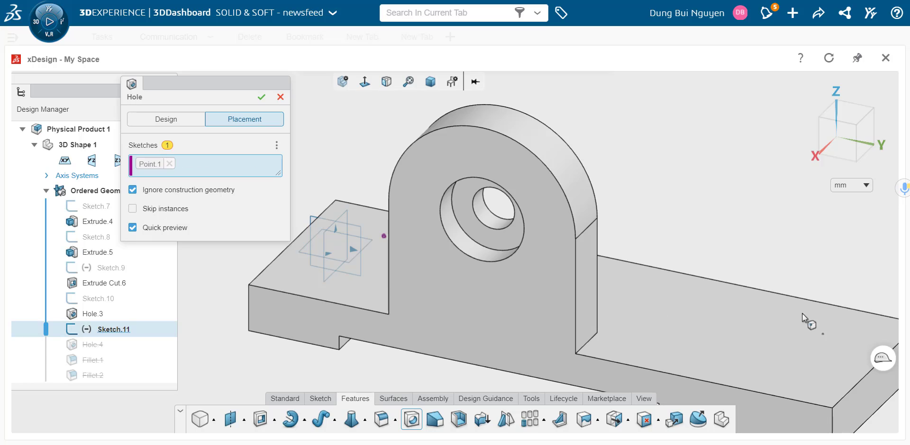
left_click(823, 334)
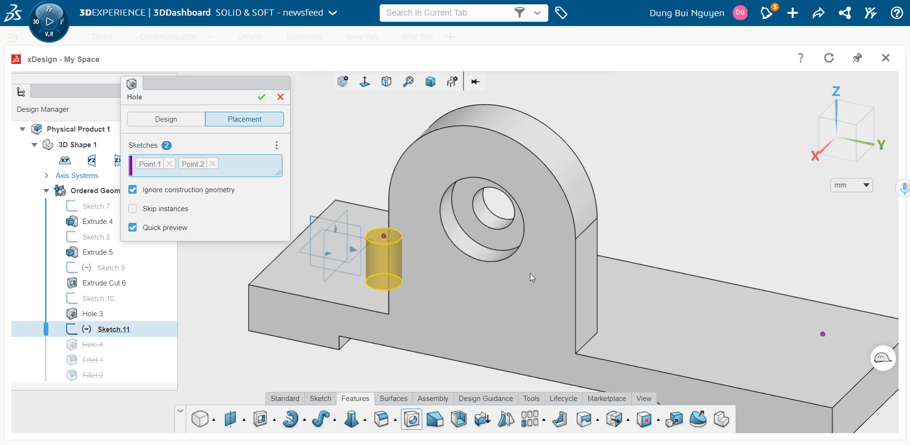
- Confirm the Hole.4 cut, then roll history forward below Fillet.2 to restore both fillets
left_click(262, 97)
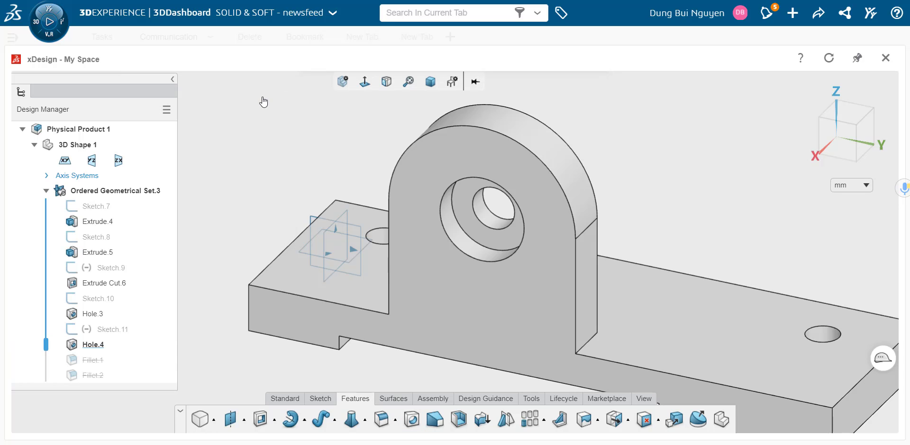
scroll(494, 175, "down", 3)
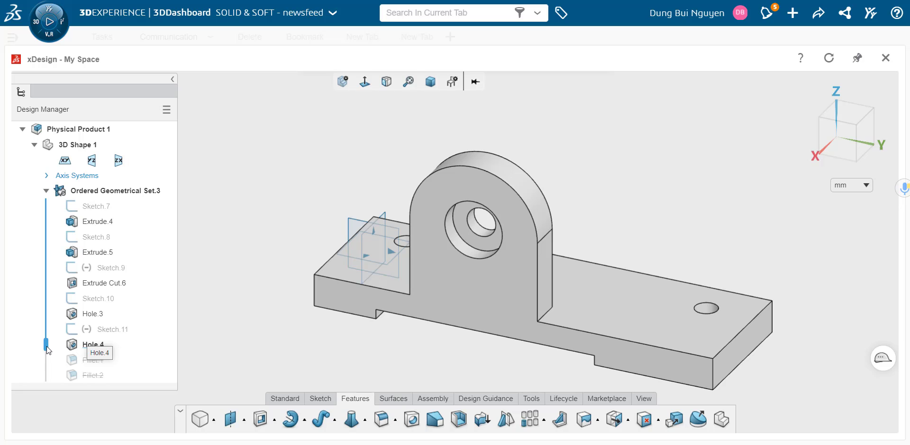
left_click_drag(47, 346, 47, 379)
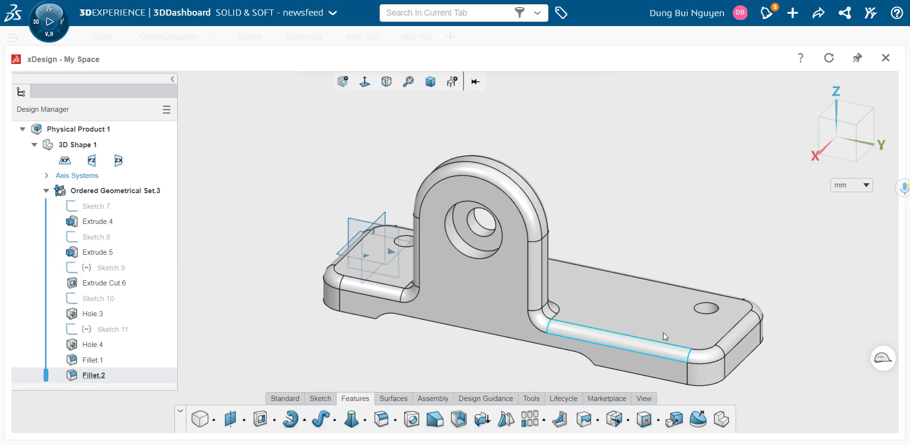
- Colour Ordered Geometrical Set.3 dark red (8b2e2e) using Colors with Sets selection type
left_click(526, 401)
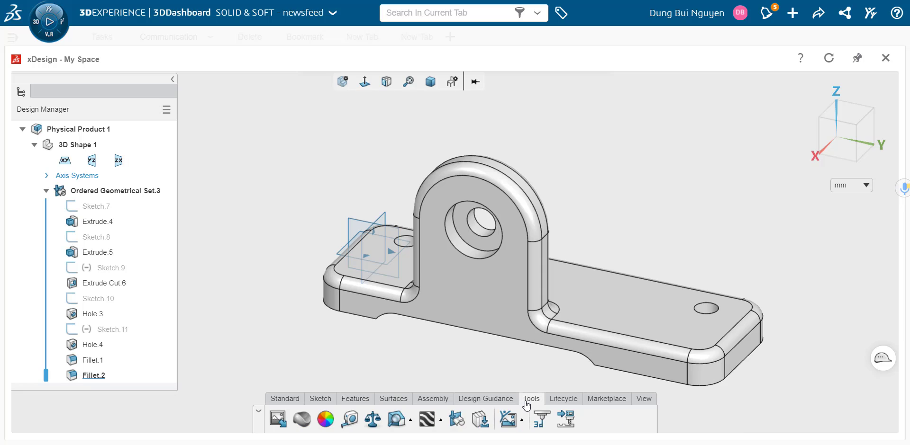
left_click(325, 420)
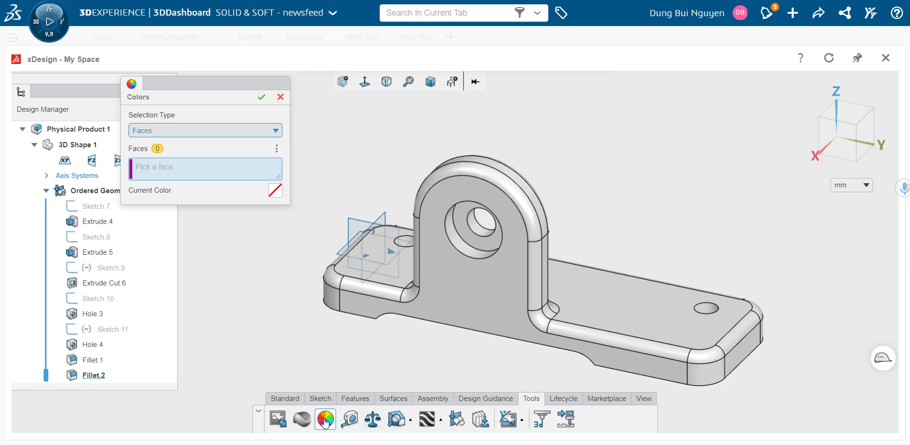
left_click(228, 134)
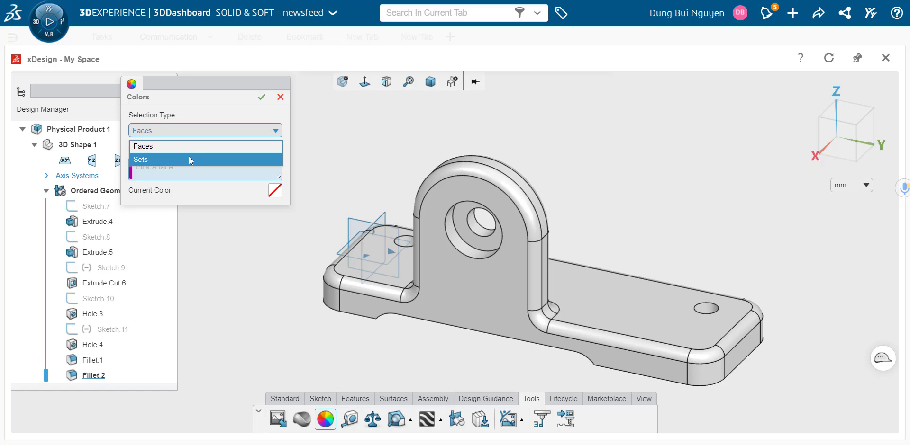
left_click(189, 160)
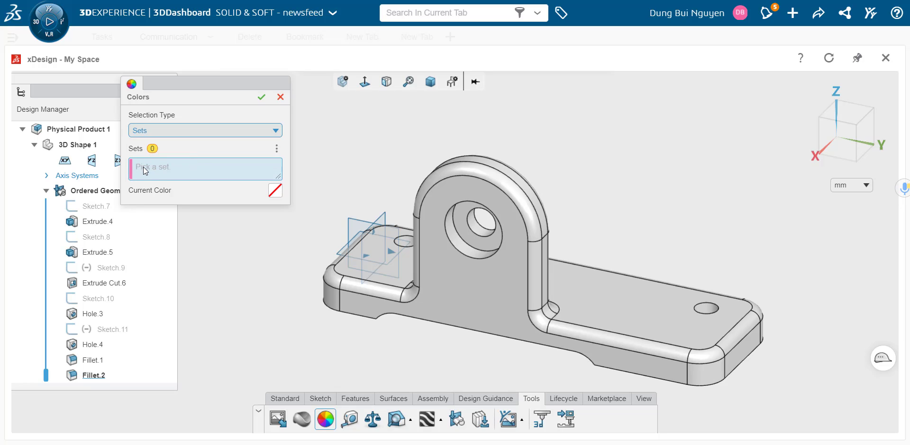
left_click(627, 314)
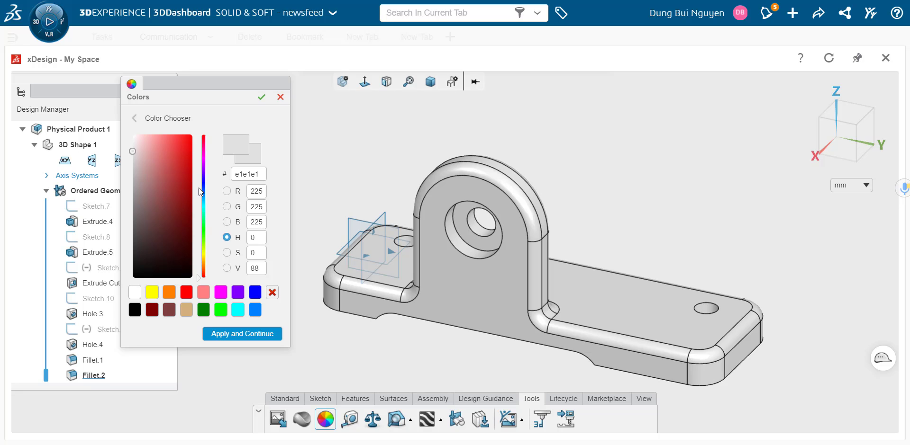
left_click(133, 150)
mouse_move(134, 154)
left_mouse_down()
mouse_move(168, 199)
mouse_move(156, 181)
mouse_move(178, 222)
mouse_move(177, 251)
mouse_move(187, 198)
mouse_move(173, 200)
left_mouse_up()
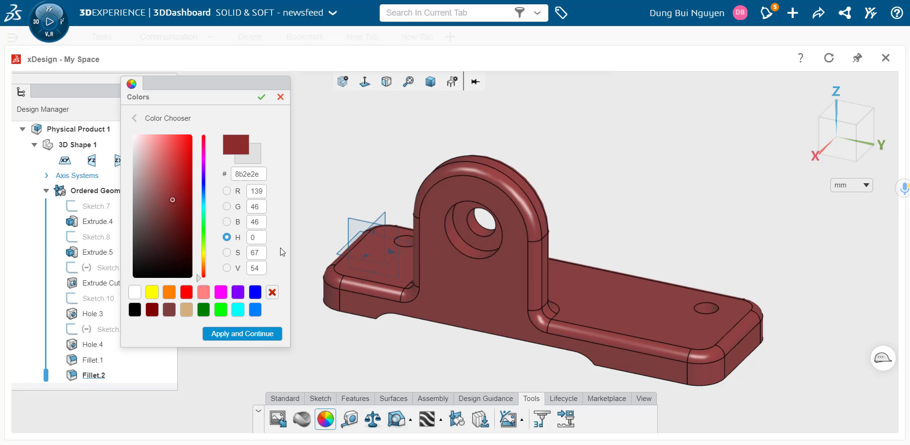
left_click(242, 335)
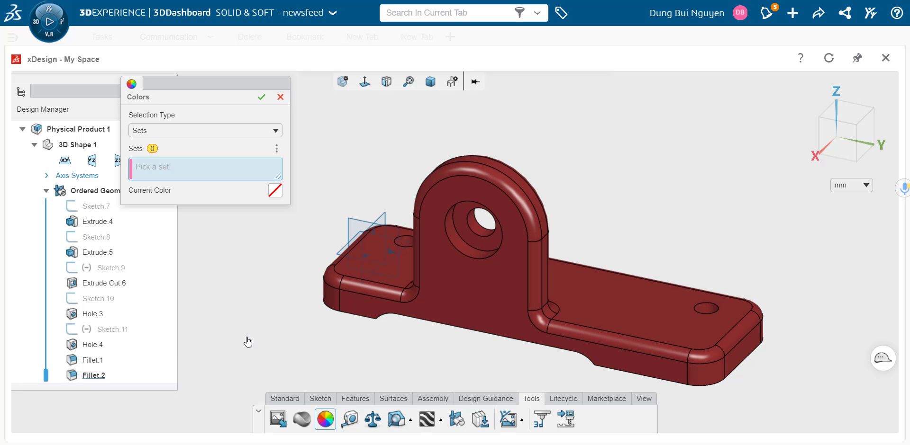
left_click(262, 99)
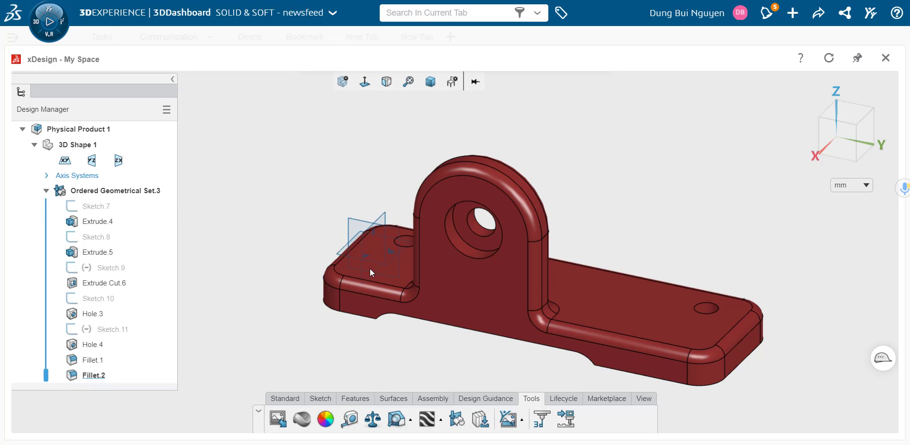
middle_click_drag(695, 328, 595, 341)
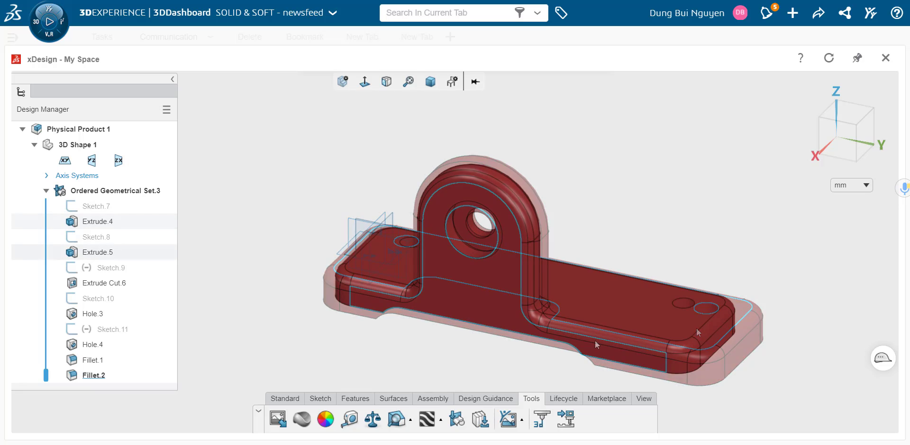